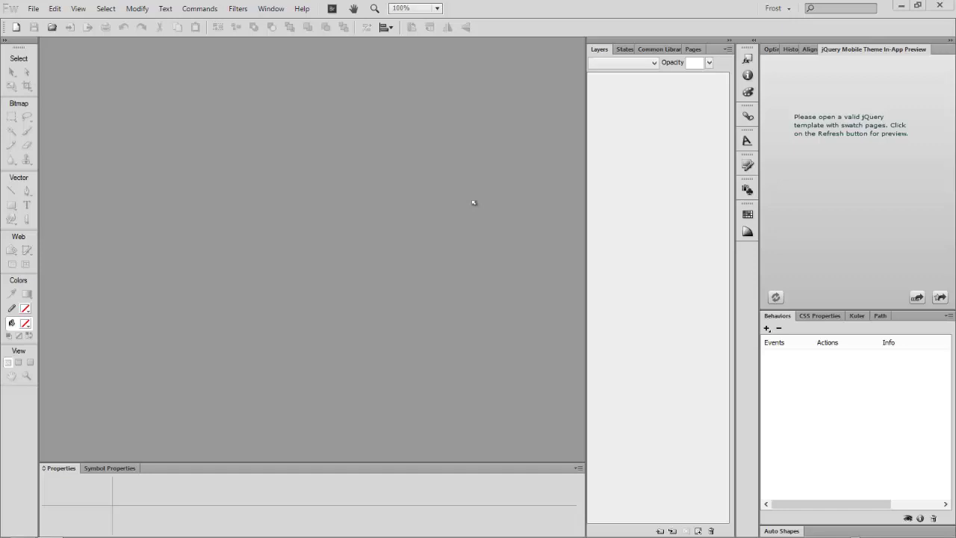
Step: Open the recently used document movies website.fw.png
{"action": "left_click", "coordinate": [33, 8]}
{"action": "mouse_move", "coordinate": [55, 8]}
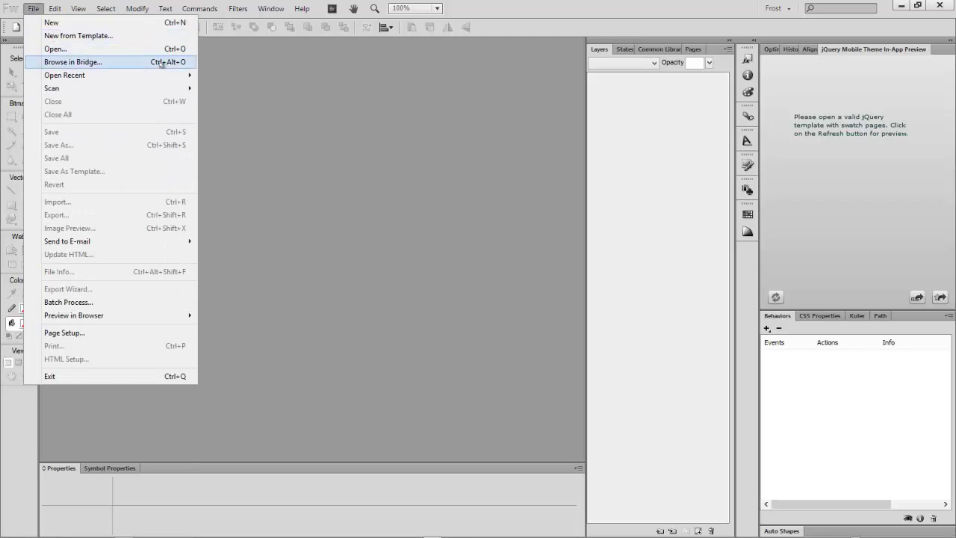
{"action": "mouse_move", "coordinate": [162, 78]}
{"action": "left_click", "coordinate": [305, 87]}
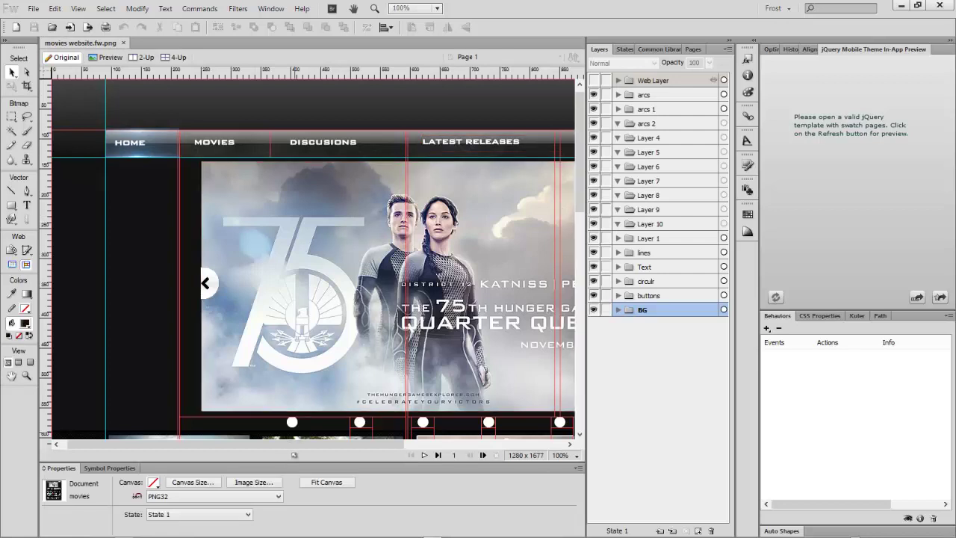
{"action": "left_click_drag", "start_coordinate": [343, 444], "coordinate": [374, 436]}
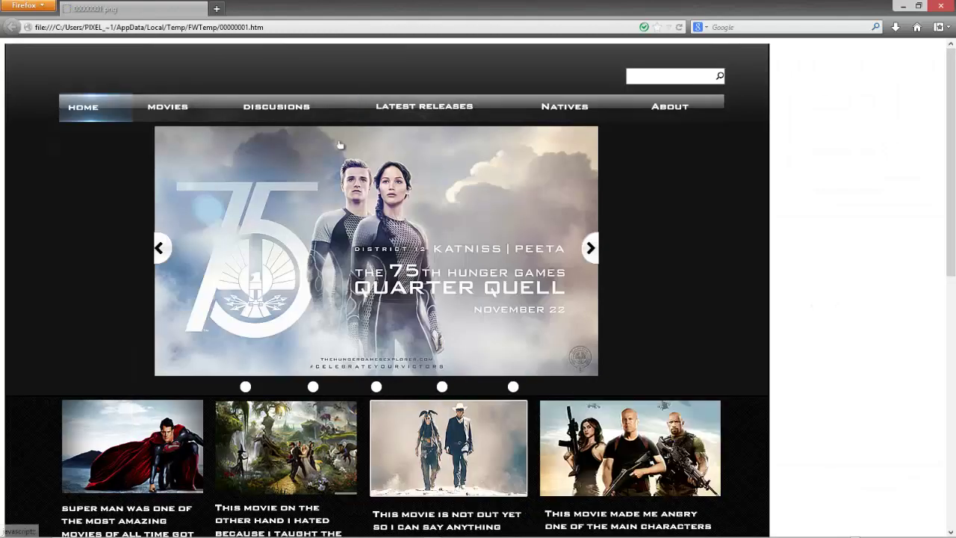
Step: Examine the Firefox preview of the movie page from header to footer, including the slider dots, and return to the Fireworks document
{"action": "scroll", "coordinate": [203, 228], "scroll_direction": "down", "scroll_amount": 5}
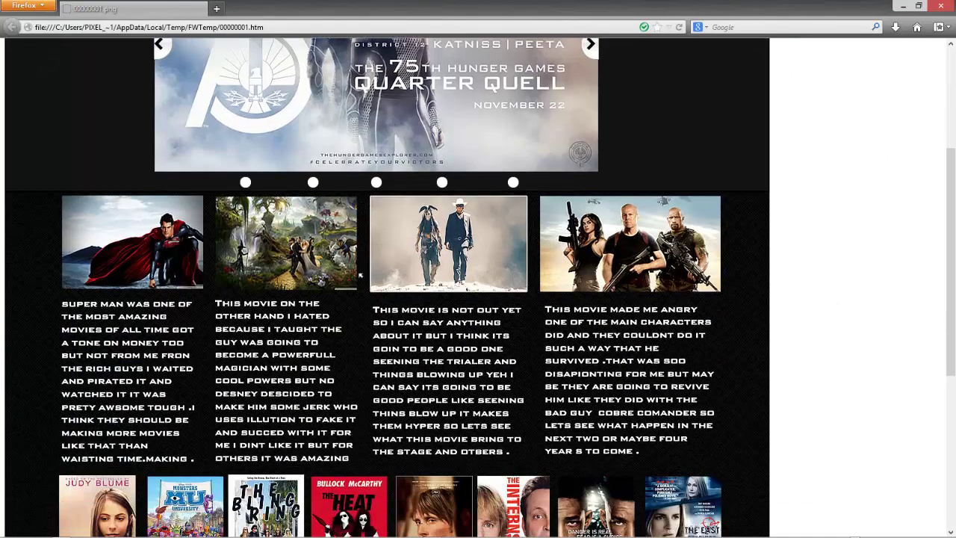
{"action": "scroll", "coordinate": [203, 228], "scroll_direction": "up", "scroll_amount": 5}
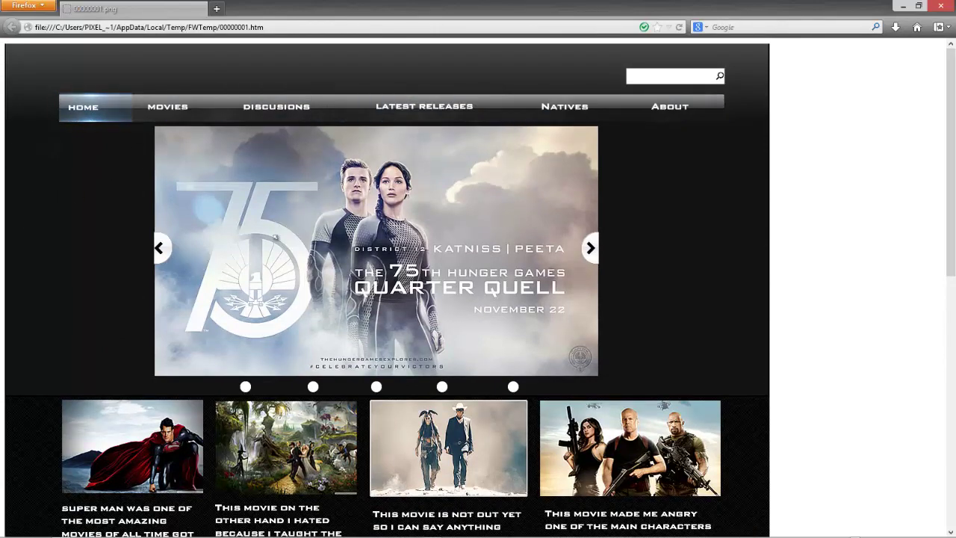
{"action": "scroll", "coordinate": [386, 260], "scroll_direction": "down", "scroll_amount": 7}
{"action": "scroll", "coordinate": [232, 195], "scroll_direction": "up", "scroll_amount": 5}
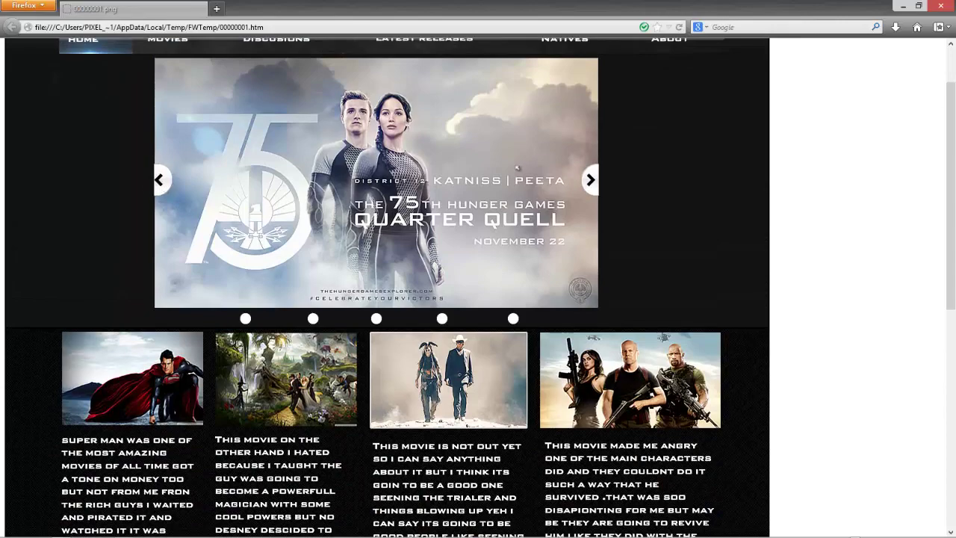
{"action": "scroll", "coordinate": [448, 336], "scroll_direction": "down", "scroll_amount": 4}
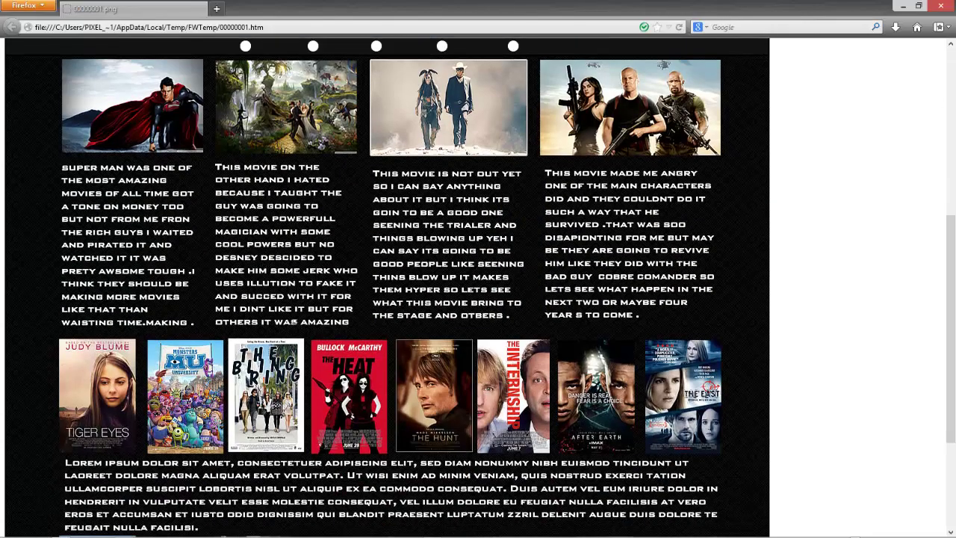
{"action": "scroll", "coordinate": [263, 271], "scroll_direction": "down", "scroll_amount": 3}
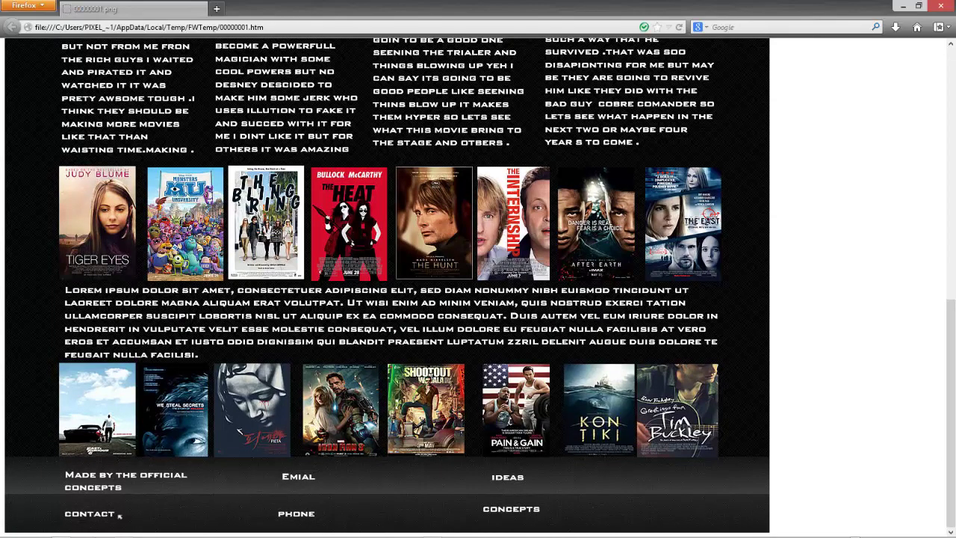
{"action": "scroll", "coordinate": [248, 482], "scroll_direction": "up", "scroll_amount": 10}
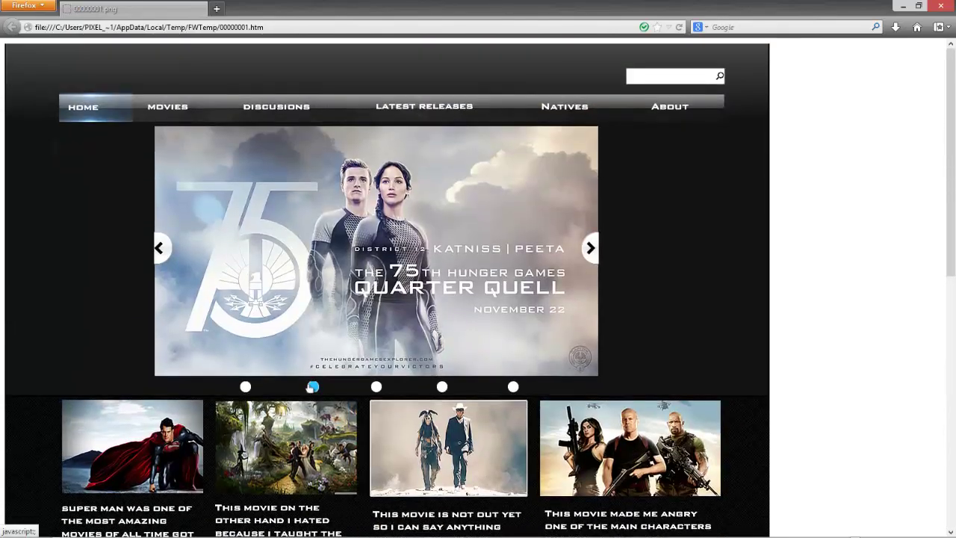
{"action": "left_click", "coordinate": [903, 6]}
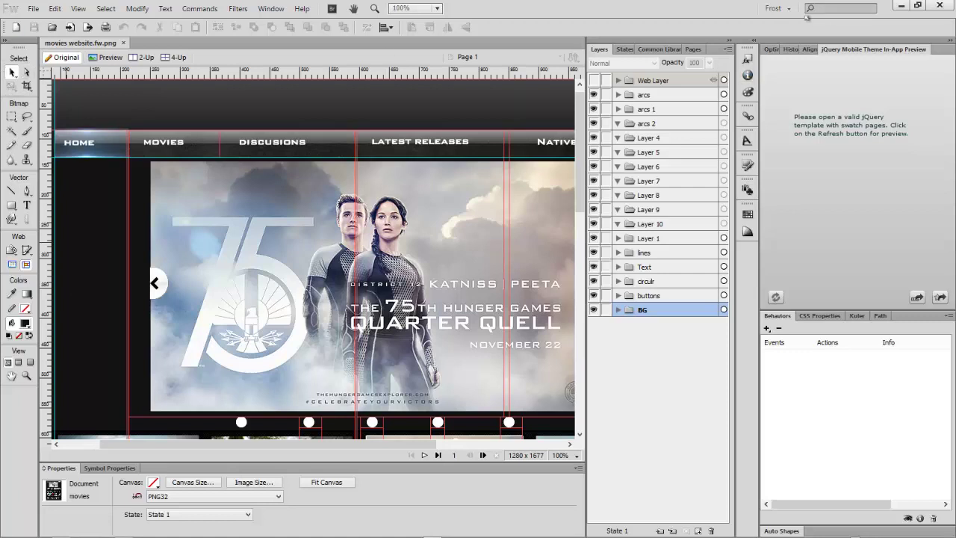
Step: Open the workspace choices and cycle the document through the full-screen modes, ending in the standard screen mode
{"action": "left_click", "coordinate": [777, 8]}
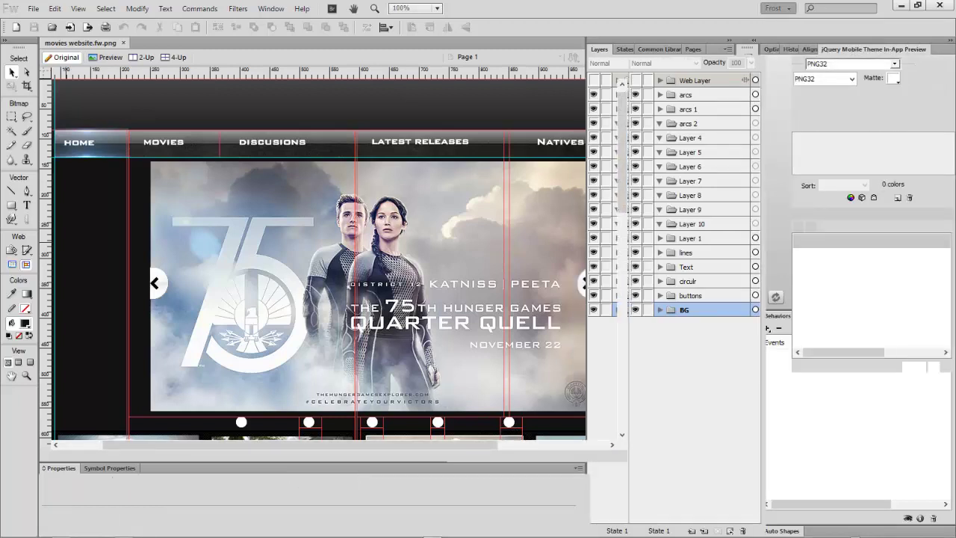
{"action": "key", "text": "f"}
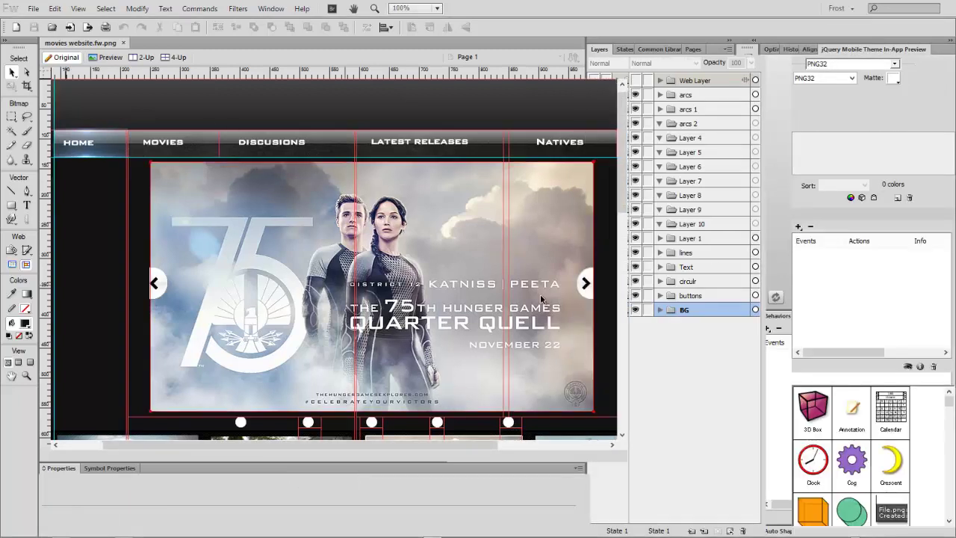
{"action": "key", "text": "f"}
{"action": "key", "text": "f"}
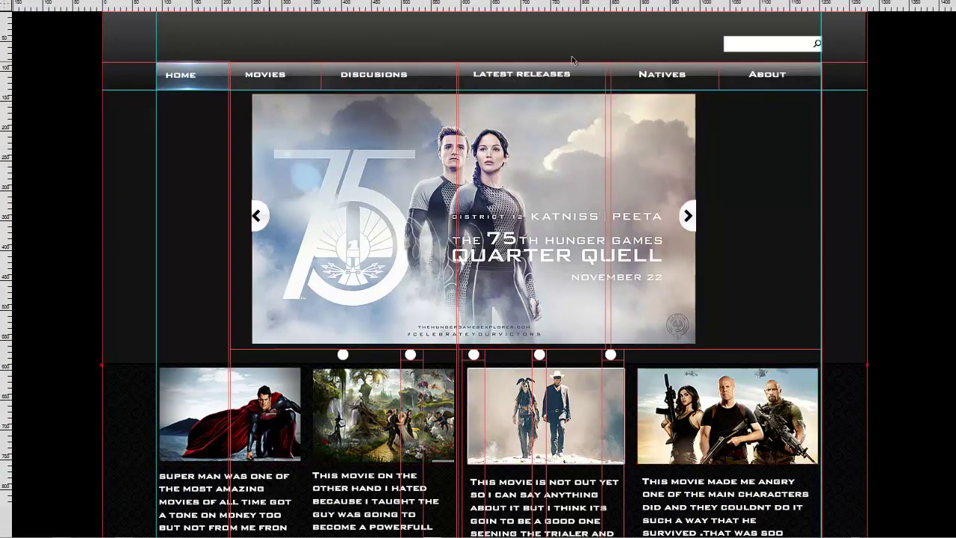
{"action": "key", "text": "f"}
{"action": "key", "text": "f"}
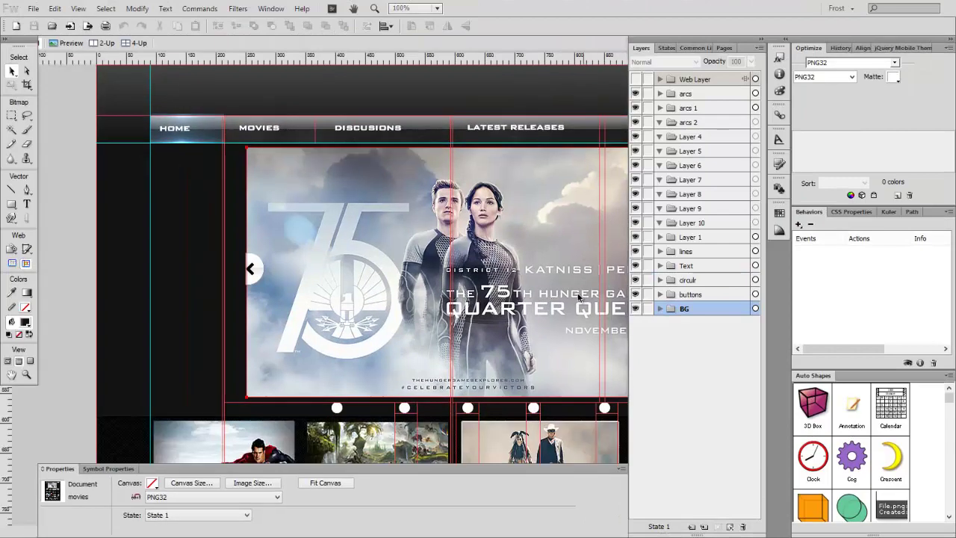
{"action": "key", "text": "f"}
{"action": "key", "text": "f"}
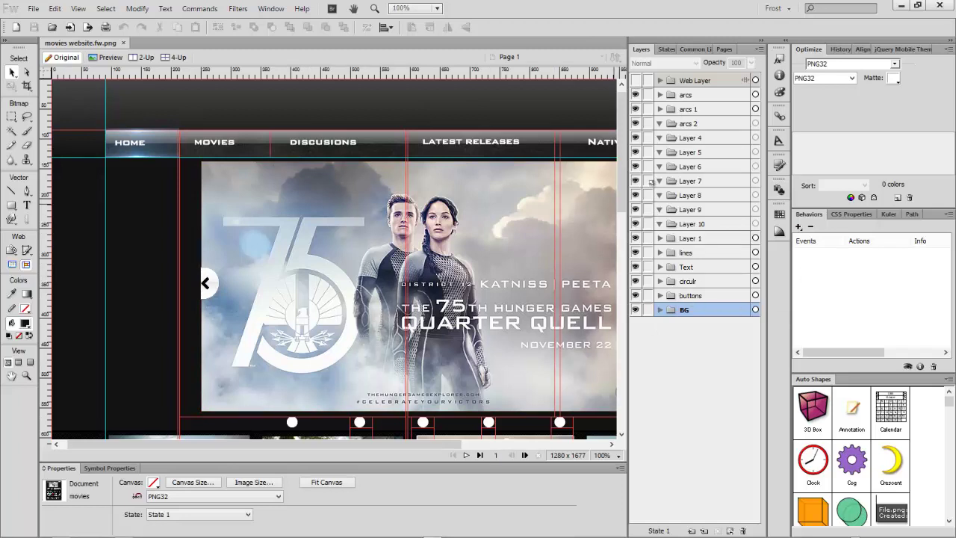
Step: Review the document's states, the common library and the page list, and return to the layer list
{"action": "left_click", "coordinate": [663, 50]}
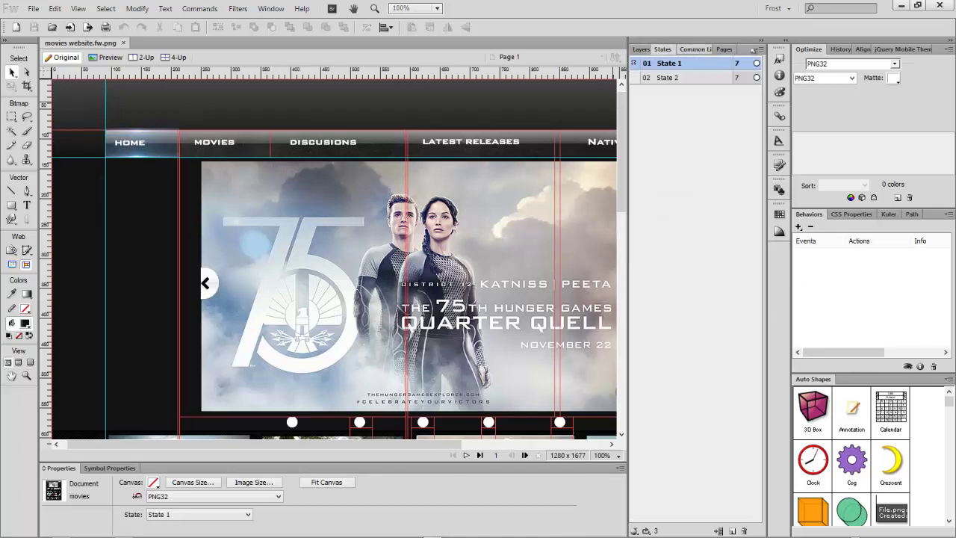
{"action": "left_click", "coordinate": [695, 49]}
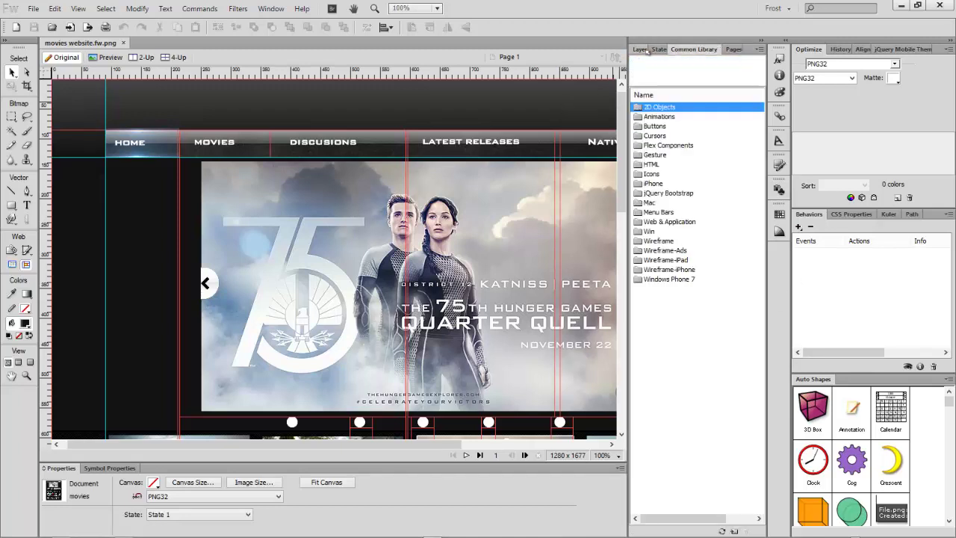
{"action": "left_click", "coordinate": [730, 49]}
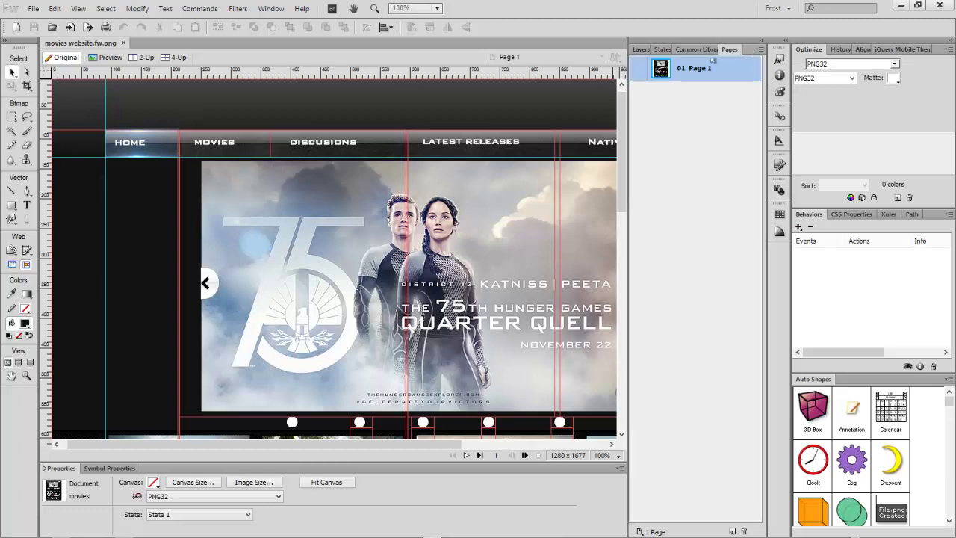
{"action": "left_click", "coordinate": [641, 50]}
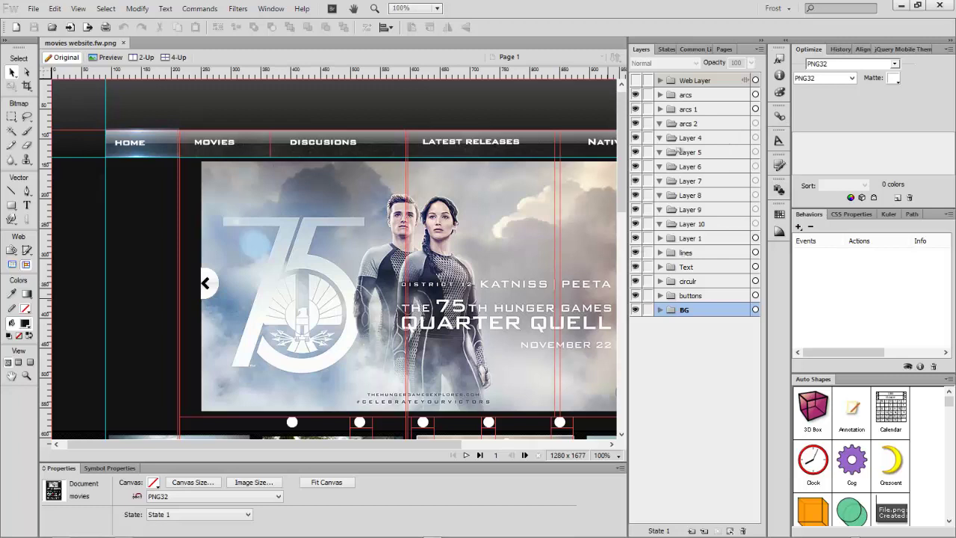
Step: Expand the arcs and arcs 1 layers to view their contents, and collapse Layer 4 and Layers 6 through 10
{"action": "left_click", "coordinate": [661, 96]}
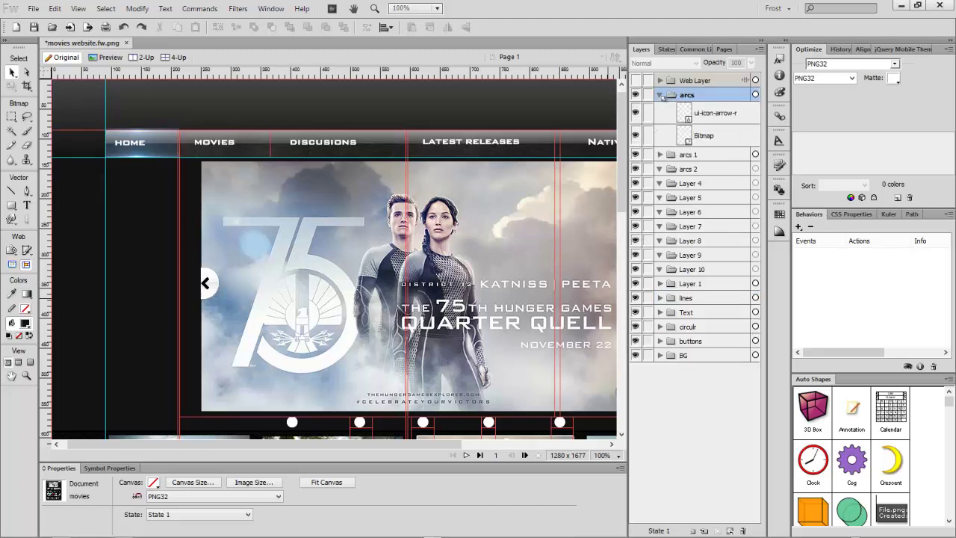
{"action": "left_click", "coordinate": [660, 155]}
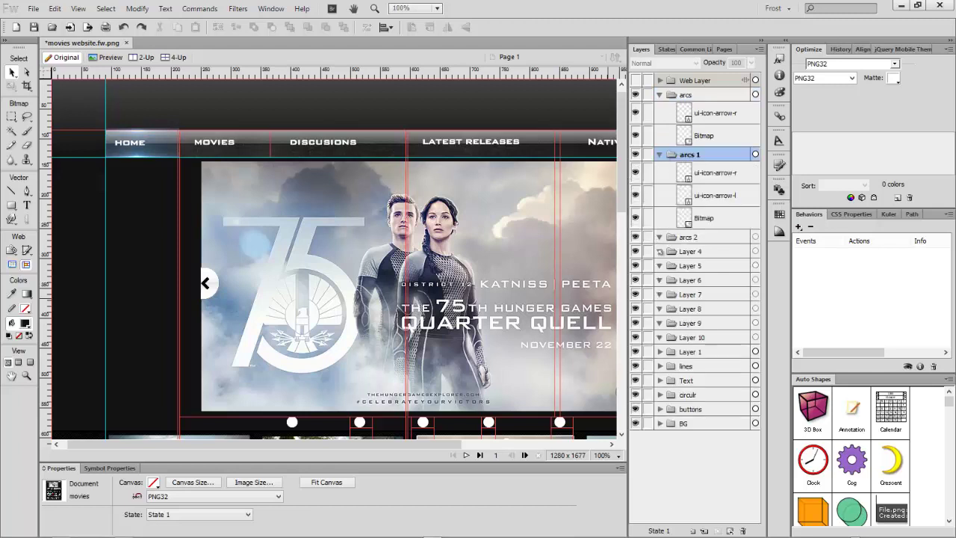
{"action": "left_click", "coordinate": [660, 251]}
{"action": "left_click", "coordinate": [661, 280]}
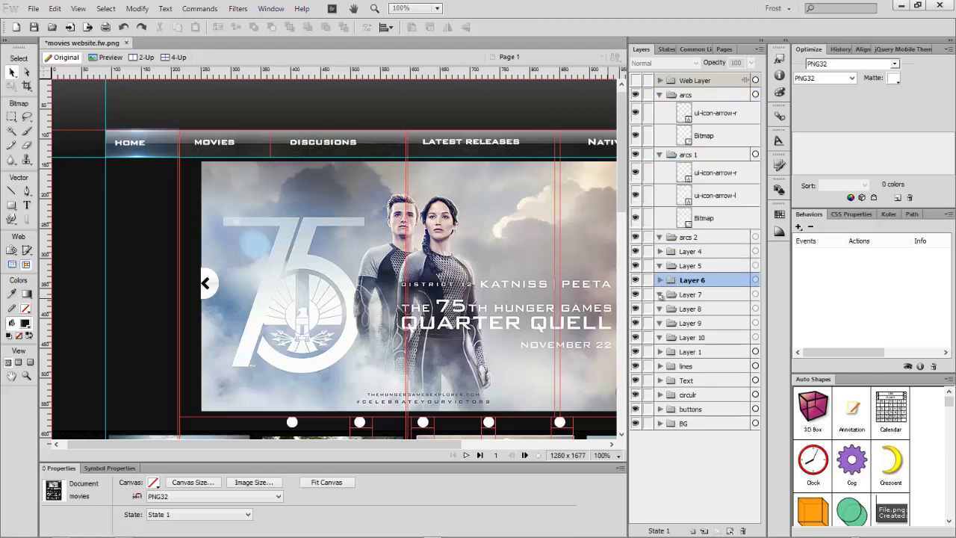
{"action": "left_click", "coordinate": [661, 294]}
{"action": "left_click", "coordinate": [660, 309]}
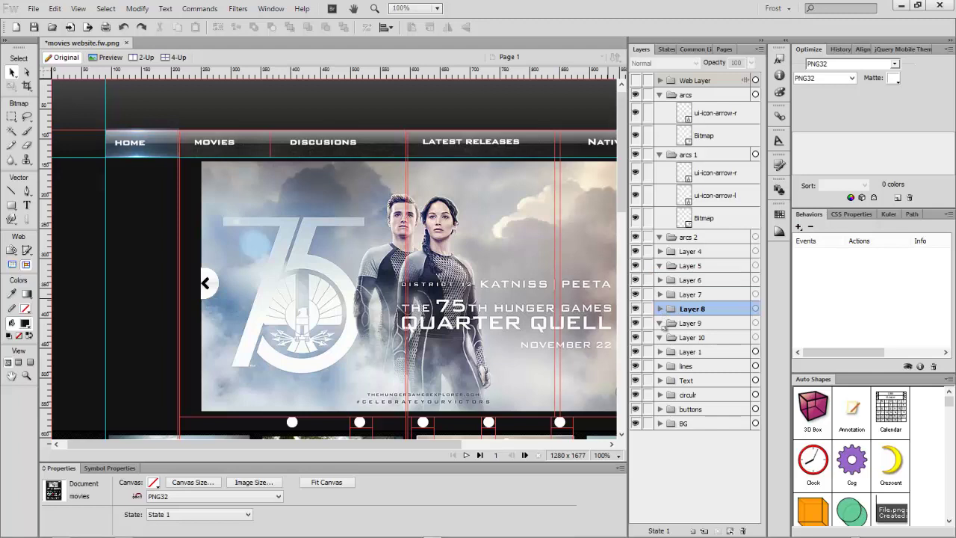
{"action": "left_click", "coordinate": [661, 323]}
{"action": "left_click", "coordinate": [661, 337]}
Step: Inspect the bitmaps inside Layer 1, and collapse Layer 1, arcs and arcs 1
{"action": "left_click", "coordinate": [661, 351]}
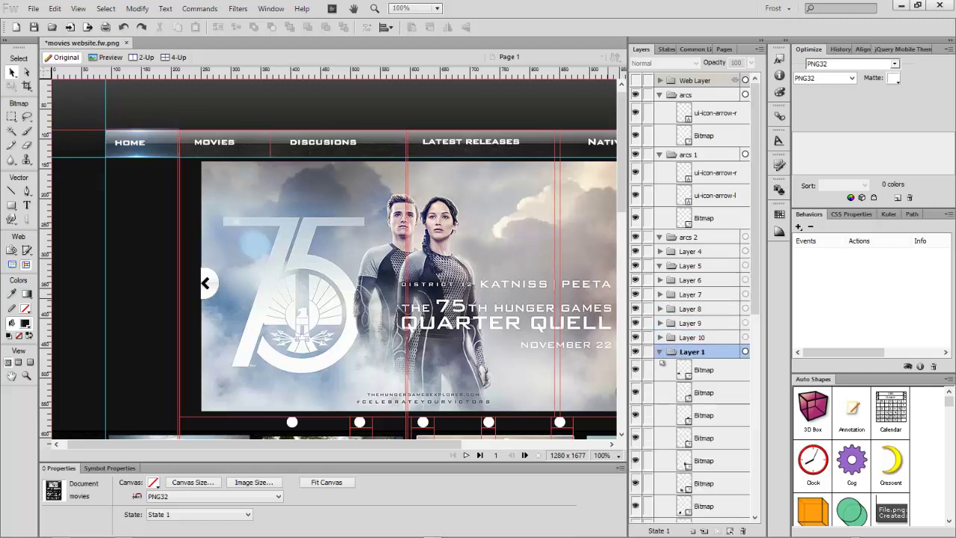
{"action": "scroll", "coordinate": [660, 354], "scroll_direction": "down", "scroll_amount": 6}
{"action": "scroll", "coordinate": [691, 299], "scroll_direction": "up", "scroll_amount": 3}
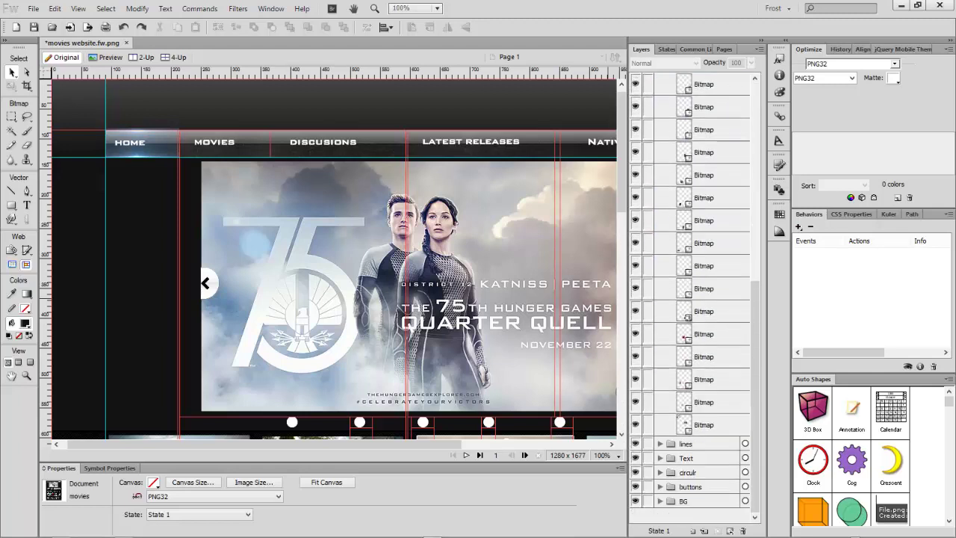
{"action": "left_click", "coordinate": [661, 151]}
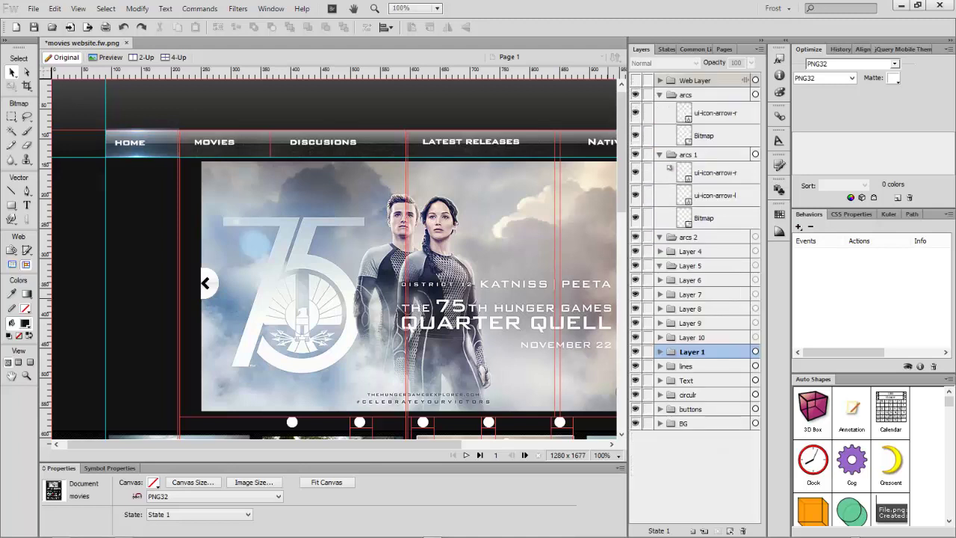
{"action": "left_click", "coordinate": [661, 95]}
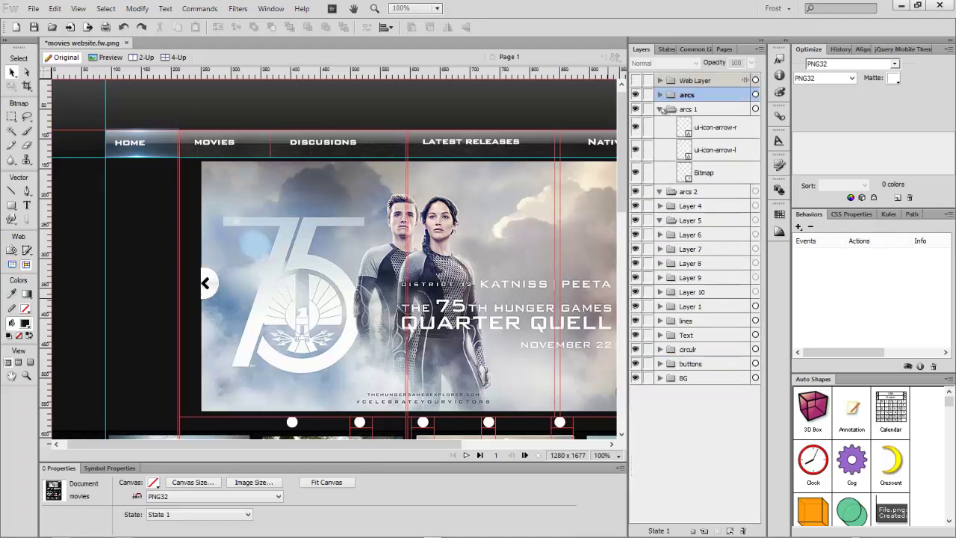
{"action": "left_click", "coordinate": [660, 109]}
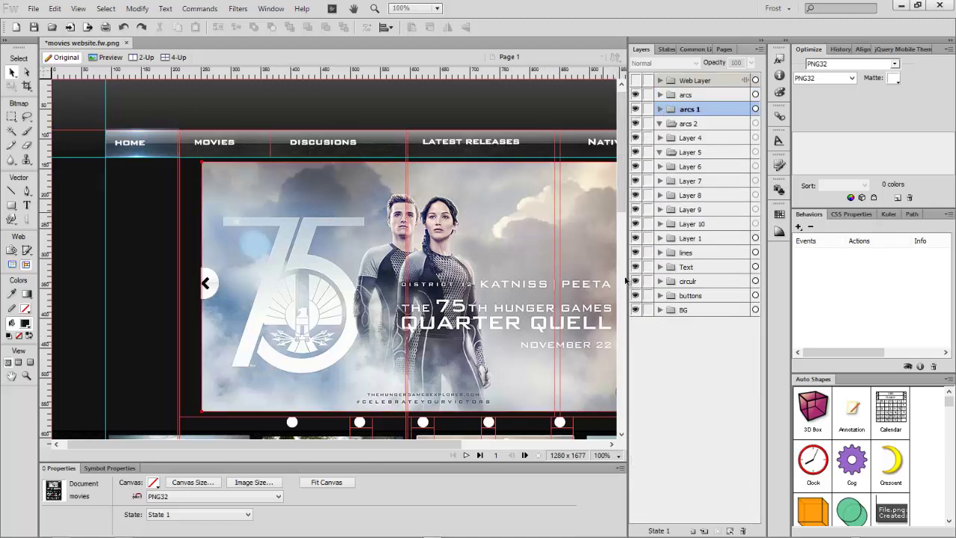
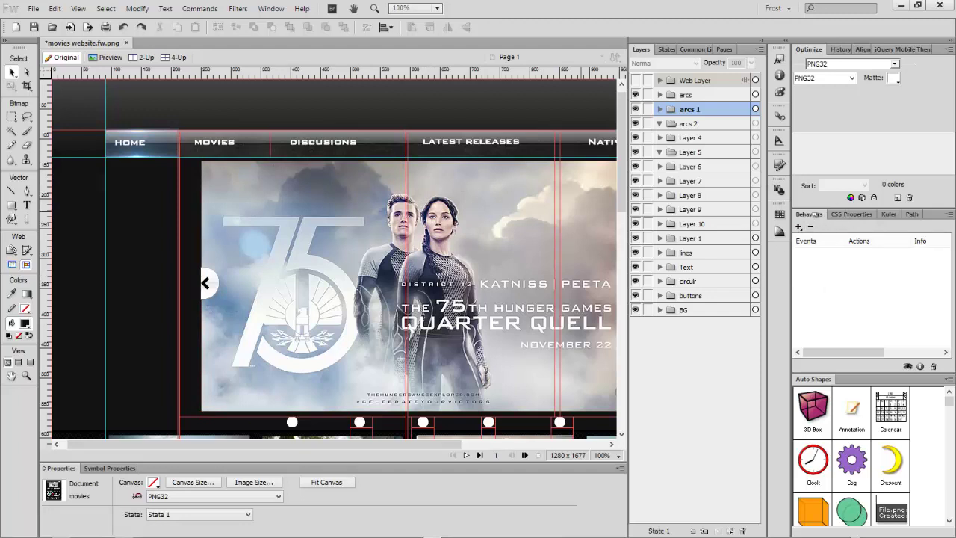
Step: Review the CSS properties and the path editing tools, and return to the behaviors list
{"action": "left_click", "coordinate": [856, 215]}
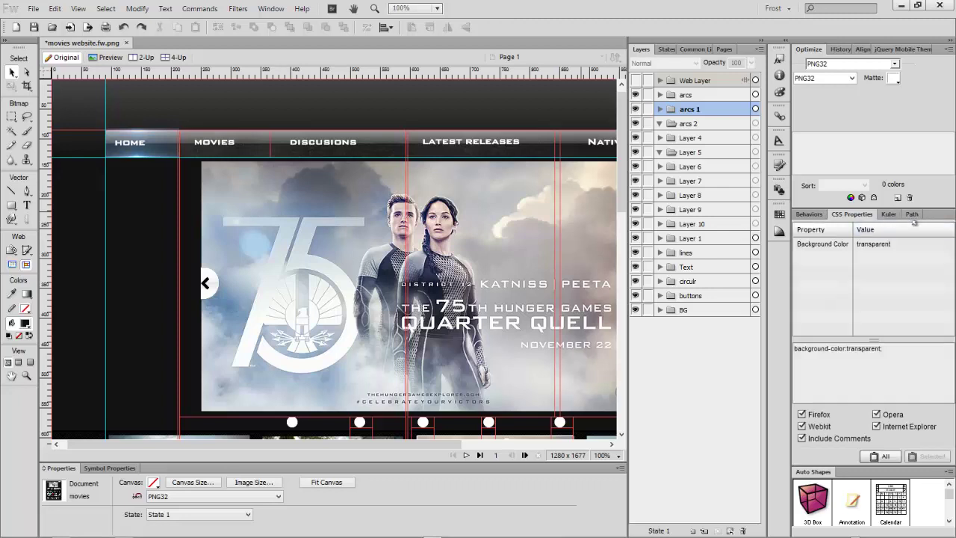
{"action": "left_click", "coordinate": [916, 215]}
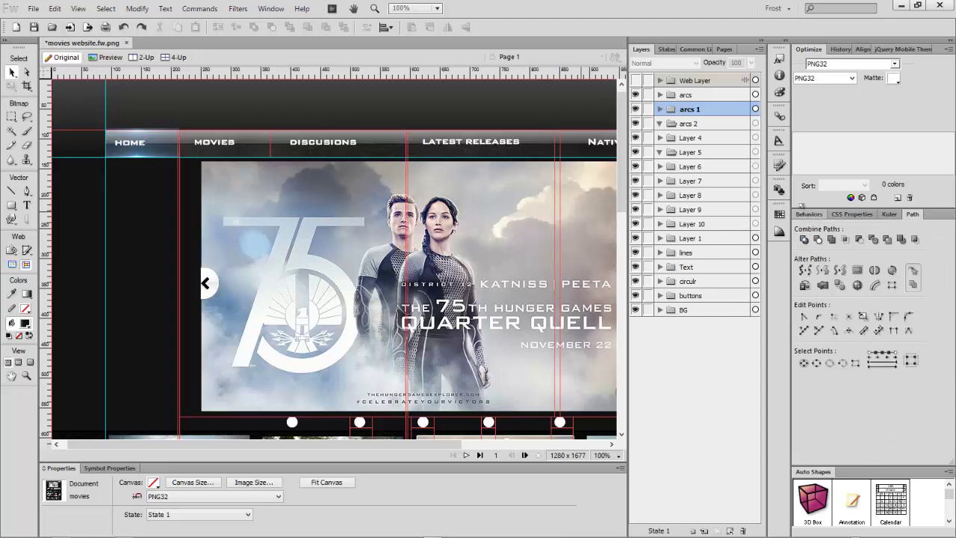
{"action": "left_click", "coordinate": [816, 216]}
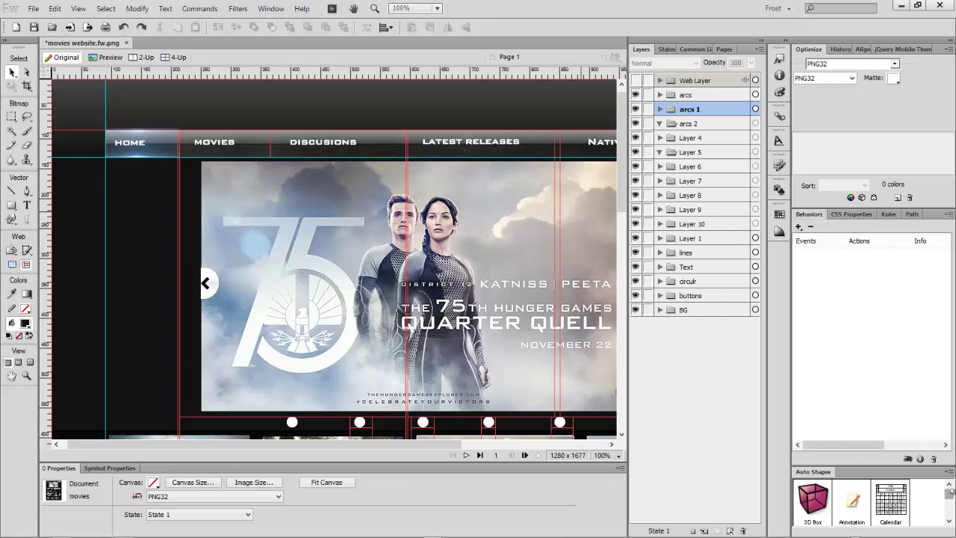
Step: Browse the auto shapes collection to its end and back to the first shapes
{"action": "scroll", "coordinate": [852, 501], "scroll_direction": "down", "scroll_amount": 4}
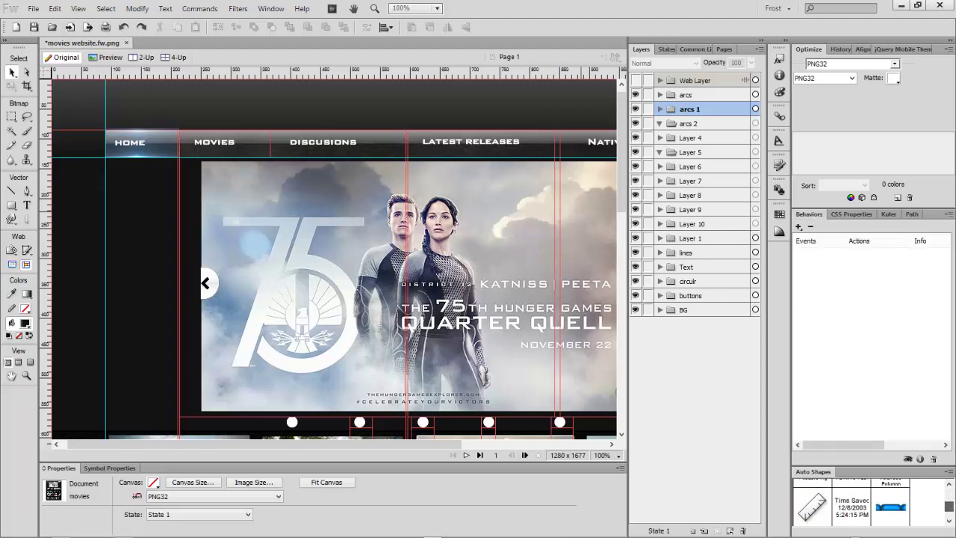
{"action": "scroll", "coordinate": [852, 501], "scroll_direction": "down", "scroll_amount": 1}
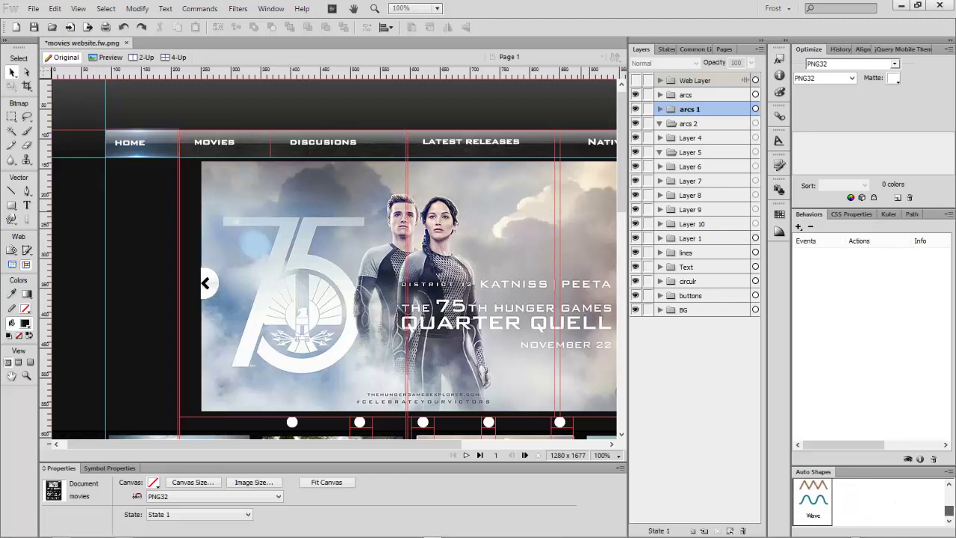
{"action": "scroll", "coordinate": [851, 500], "scroll_direction": "up", "scroll_amount": 1}
{"action": "scroll", "coordinate": [852, 504], "scroll_direction": "up", "scroll_amount": 3}
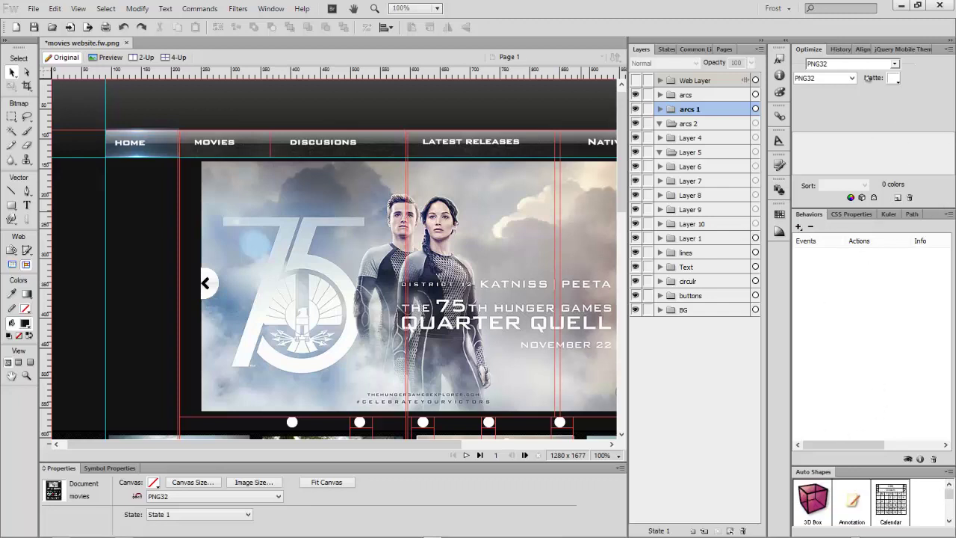
Step: Review the history list, the alignment options and the jQuery Mobile theme preview, and return to the optimization settings
{"action": "left_click", "coordinate": [836, 49]}
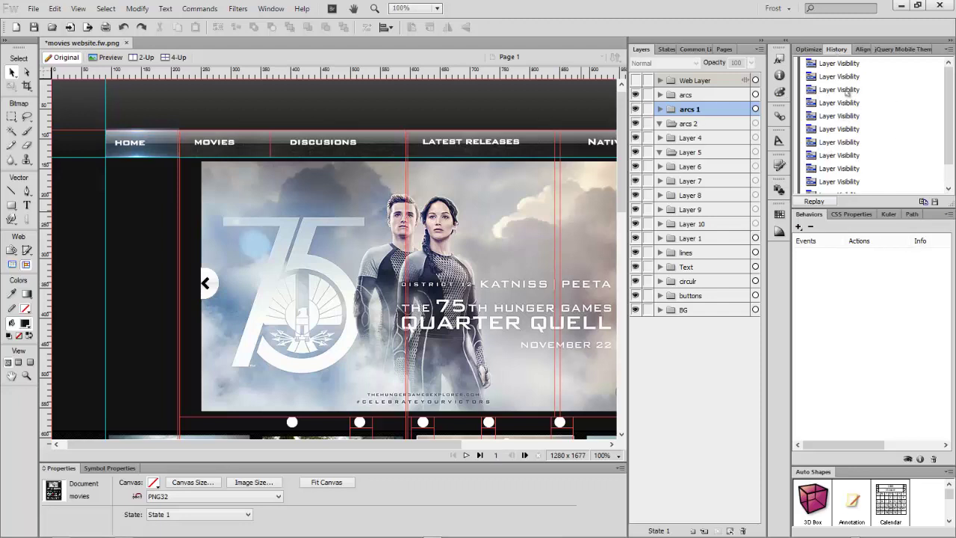
{"action": "left_click", "coordinate": [865, 50]}
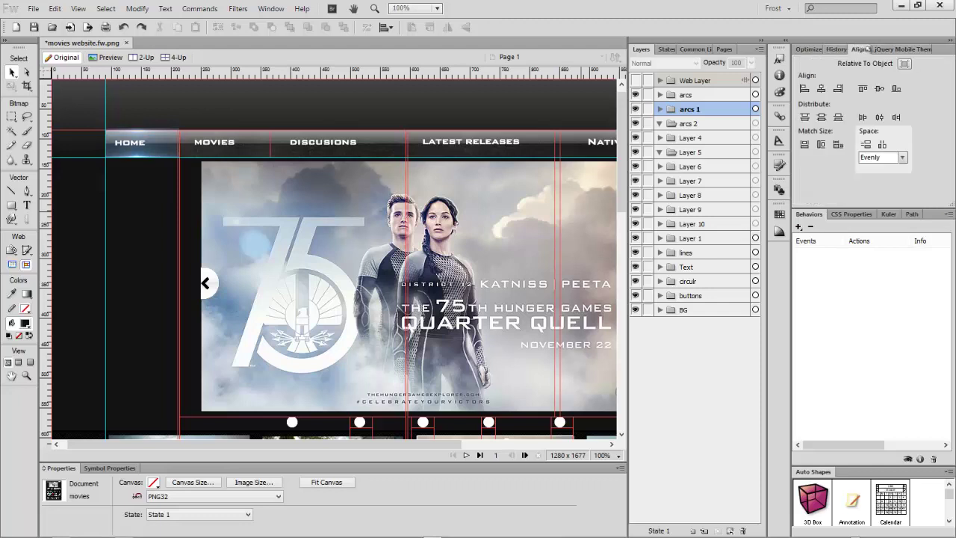
{"action": "left_click", "coordinate": [459, 191]}
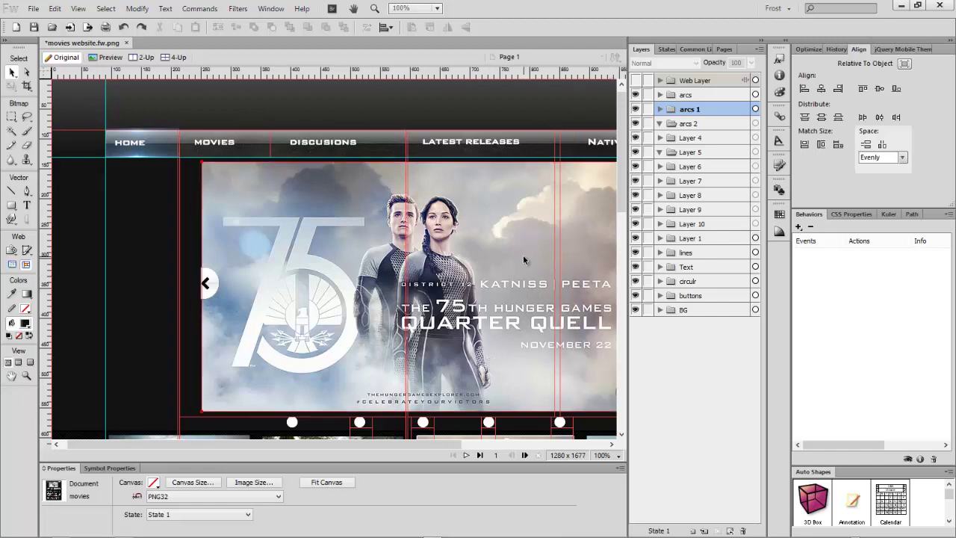
{"action": "left_click", "coordinate": [887, 48]}
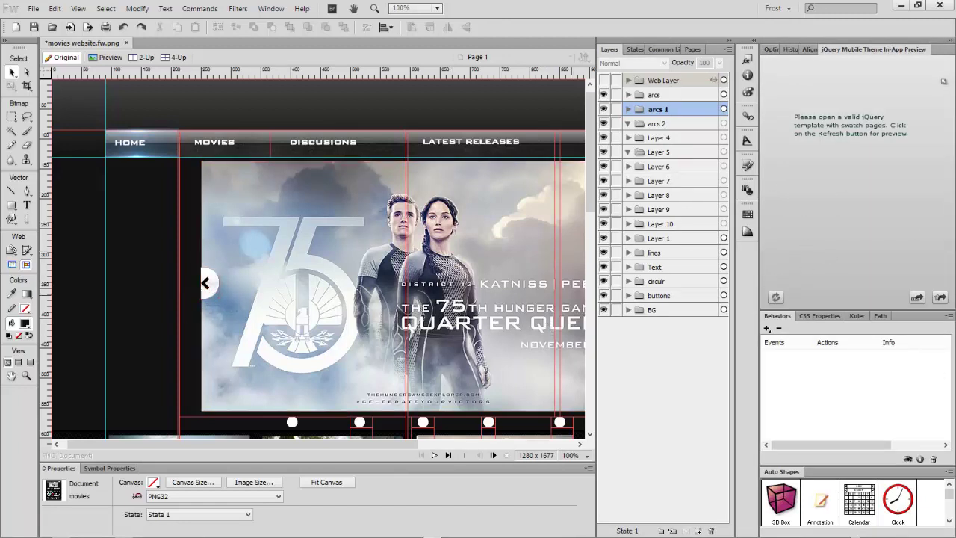
{"action": "left_click", "coordinate": [771, 49]}
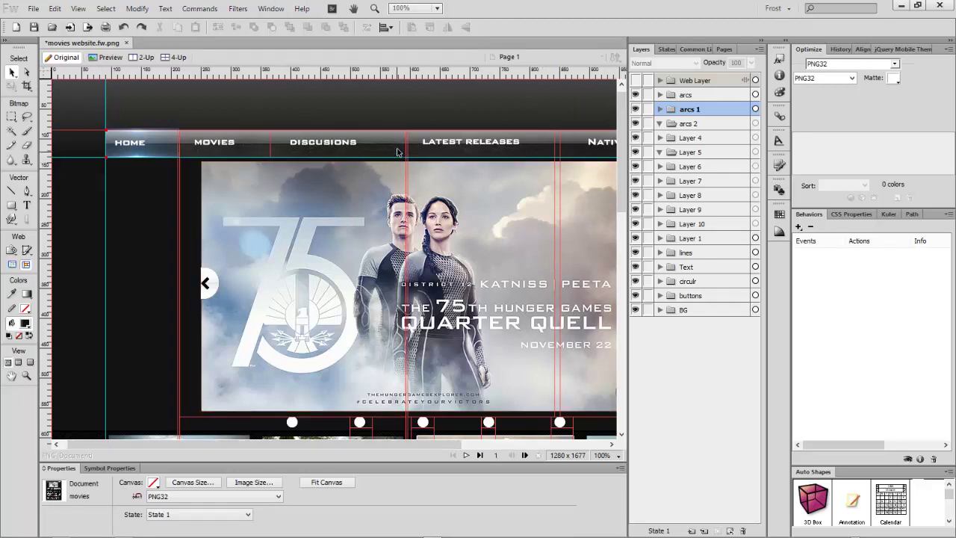
Step: View the website page at 50% and look through the list of panels that can be shown or hidden
{"action": "left_click", "coordinate": [607, 455]}
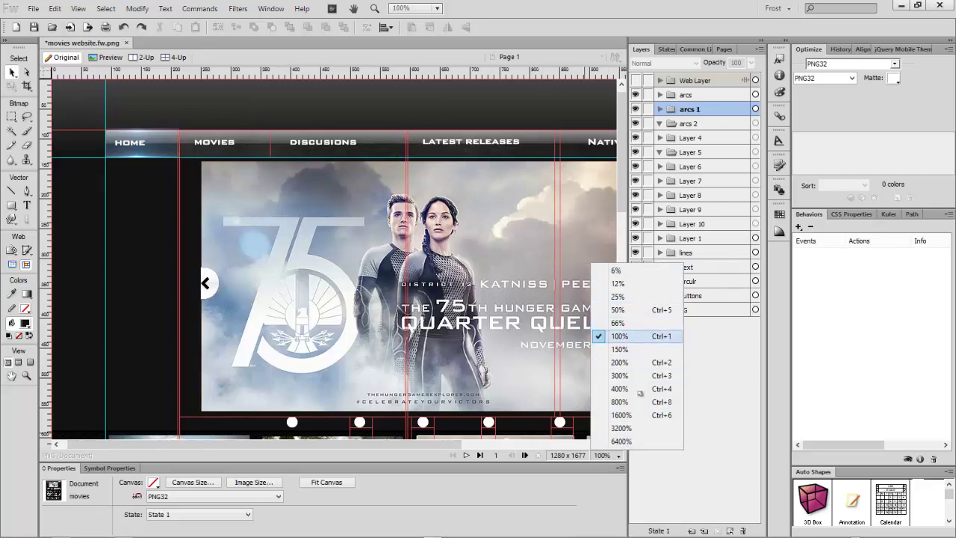
{"action": "left_click", "coordinate": [632, 311]}
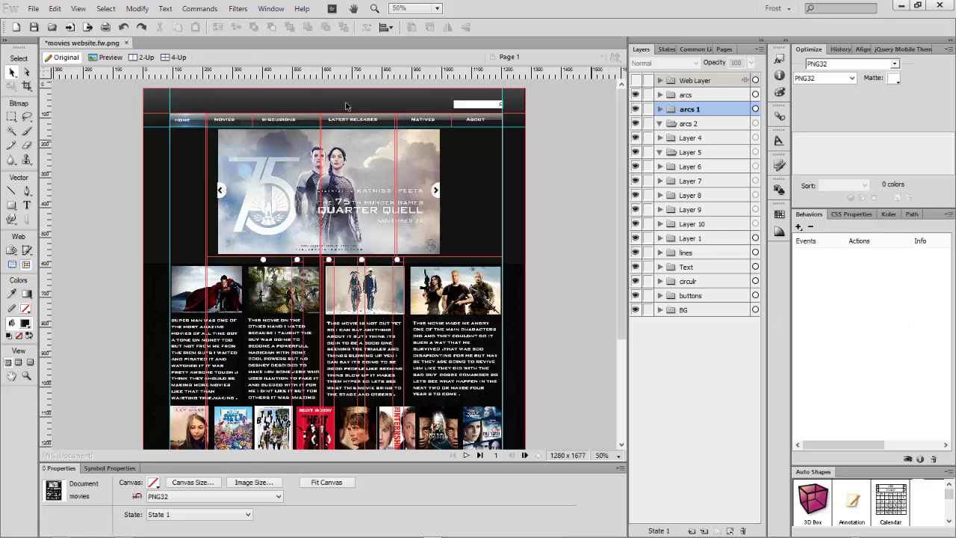
{"action": "left_click", "coordinate": [270, 8]}
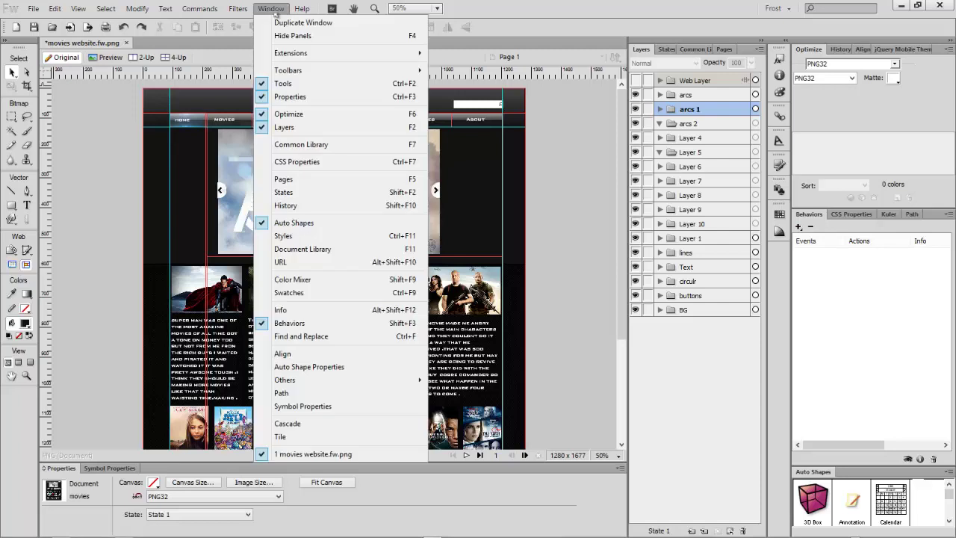
{"action": "mouse_move", "coordinate": [288, 71]}
{"action": "left_click", "coordinate": [587, 120]}
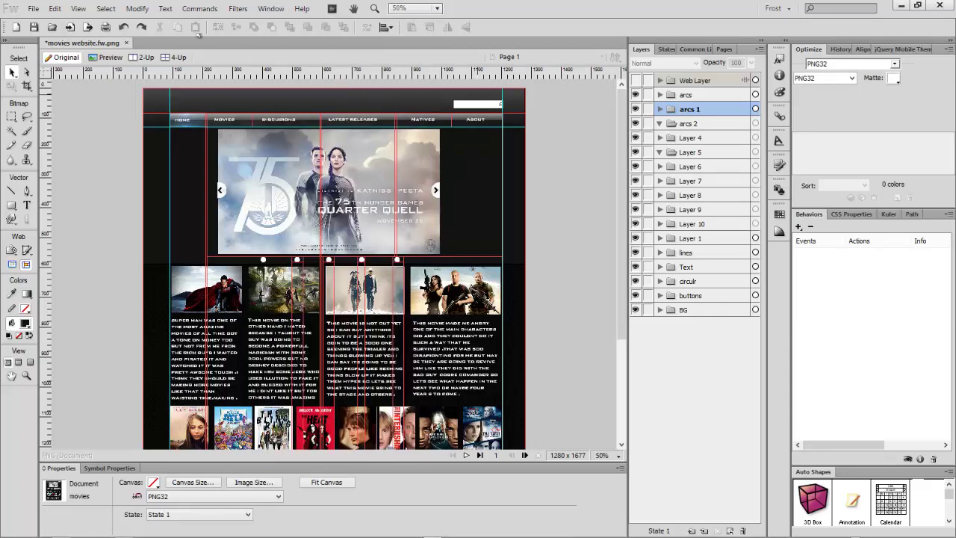
Step: Close movies website.fw.png without saving changes and create a blank 1280 x 2000 document with a transparent canvas
{"action": "left_click", "coordinate": [128, 43]}
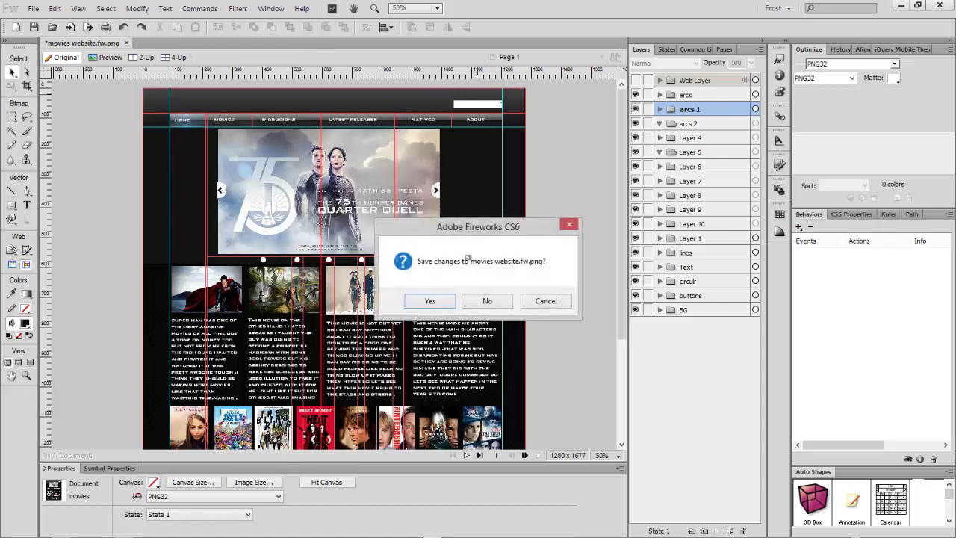
{"action": "left_click", "coordinate": [488, 301]}
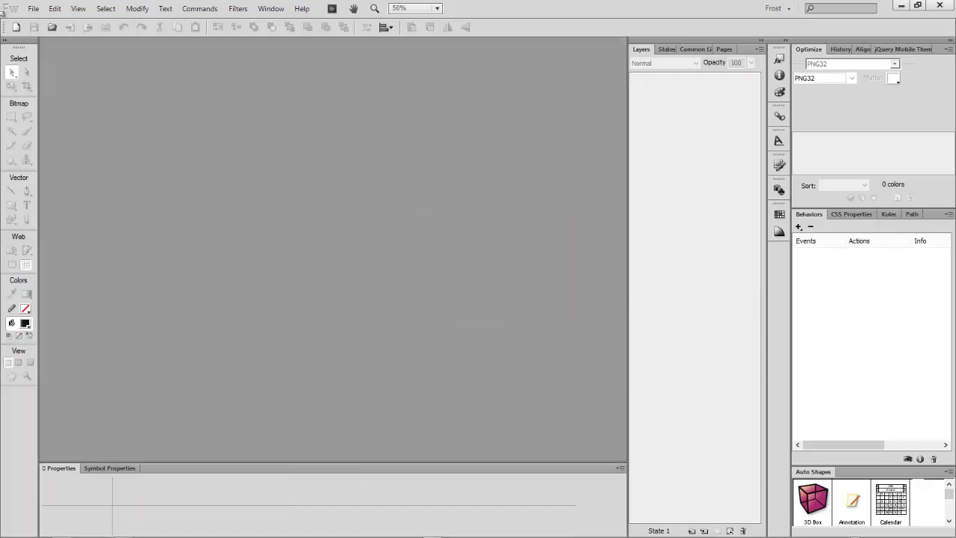
{"action": "left_click", "coordinate": [34, 8]}
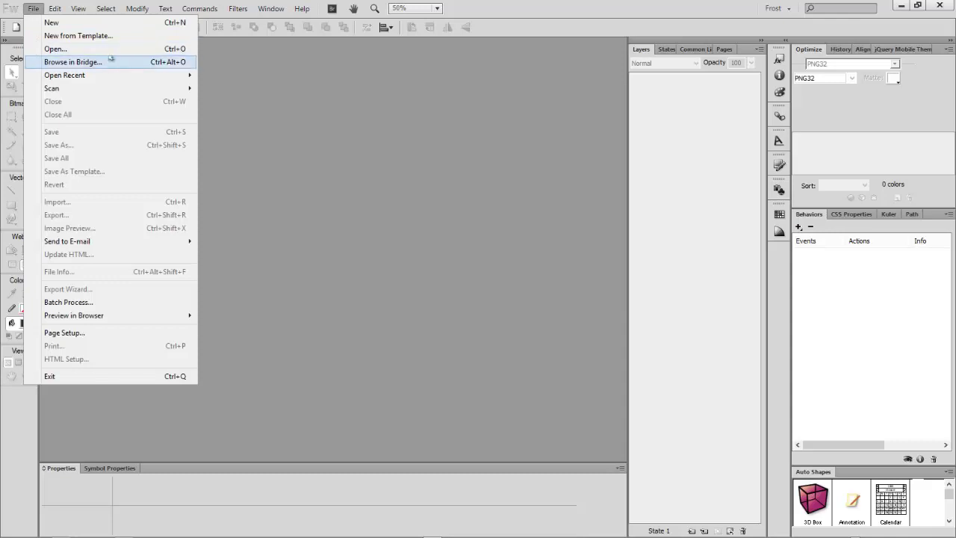
{"action": "left_click", "coordinate": [74, 22]}
{"action": "left_click", "coordinate": [519, 348]}
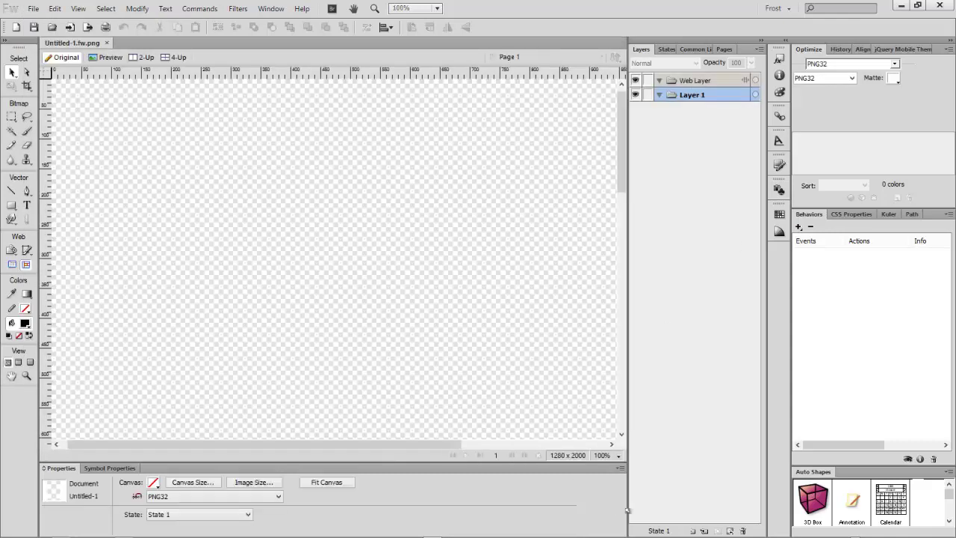
Step: Draw a wide rectangle about 1050 x 310 px across the upper part of the canvas, viewed at 50%
{"action": "left_click", "coordinate": [611, 455]}
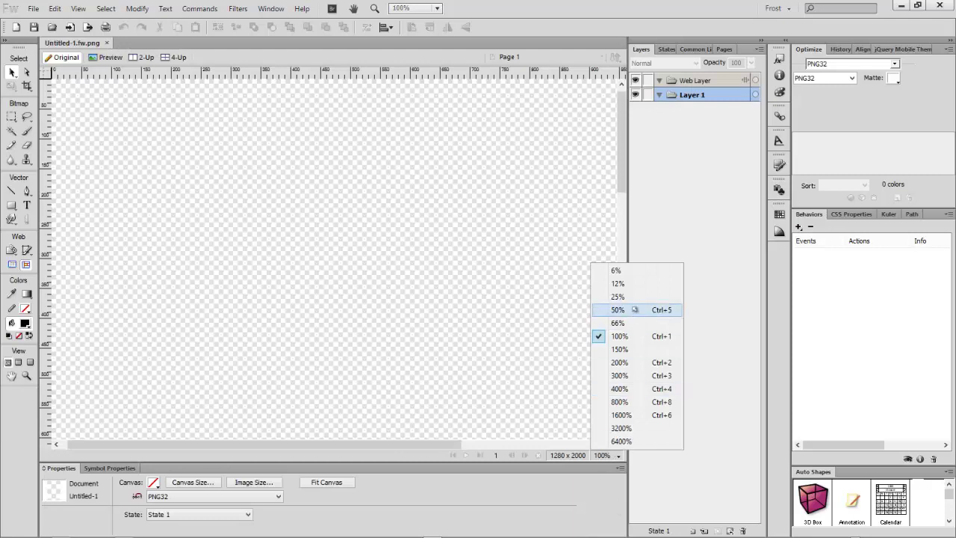
{"action": "left_click", "coordinate": [617, 310]}
{"action": "left_click", "coordinate": [11, 205]}
{"action": "mouse_move", "coordinate": [173, 181]}
{"action": "left_mouse_down"}
{"action": "mouse_move", "coordinate": [351, 277]}
{"action": "mouse_move", "coordinate": [485, 273]}
{"action": "left_mouse_up"}
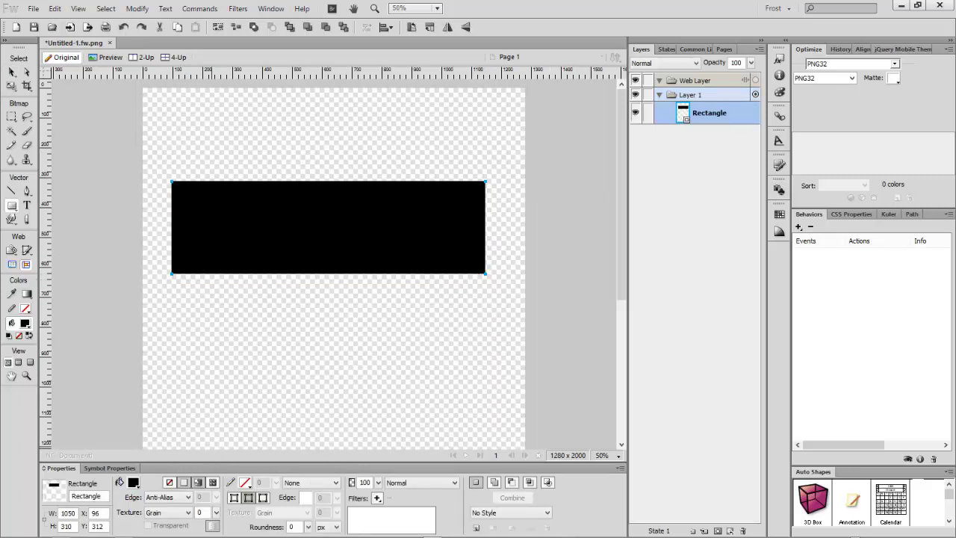
Step: Give the rectangle a linear gradient fill running from orange to gray
{"action": "left_click", "coordinate": [198, 481]}
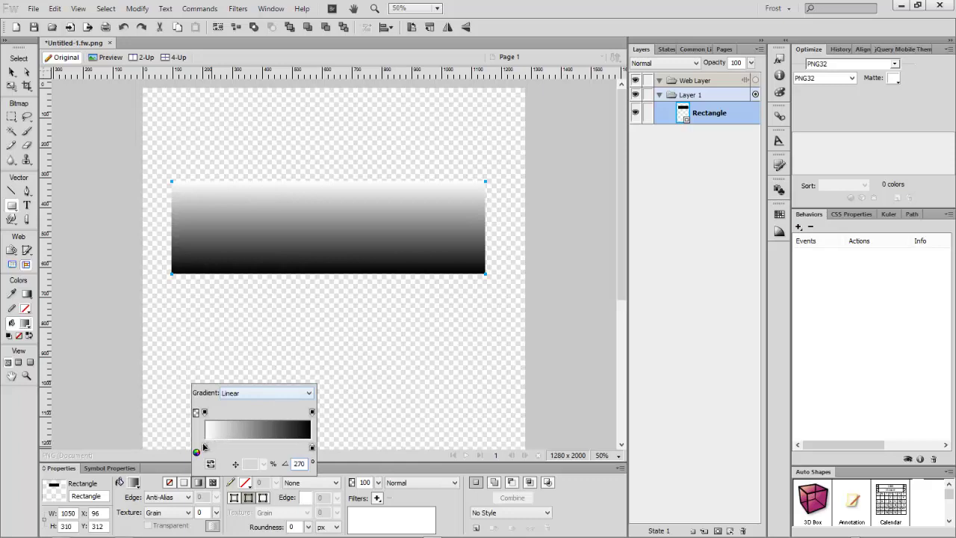
{"action": "left_click", "coordinate": [206, 448]}
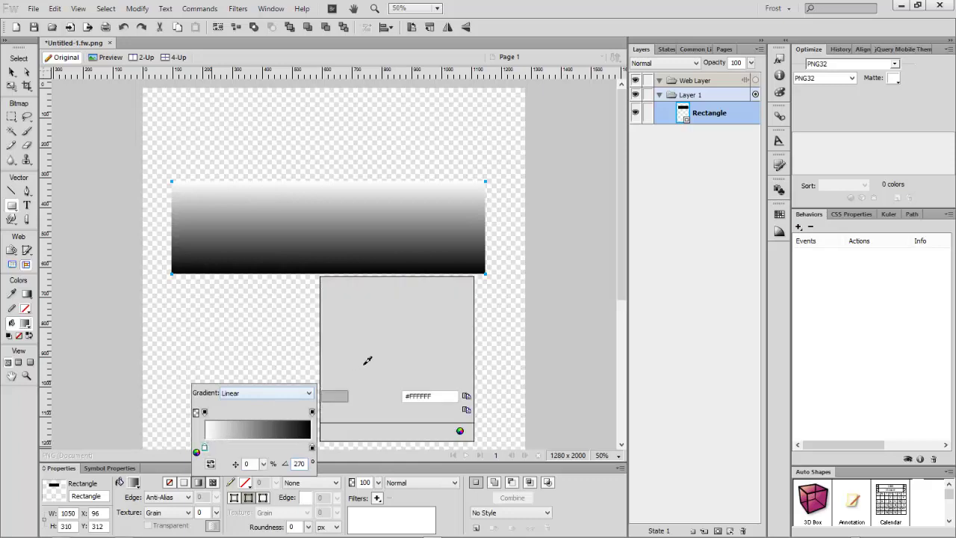
{"action": "left_click", "coordinate": [341, 317]}
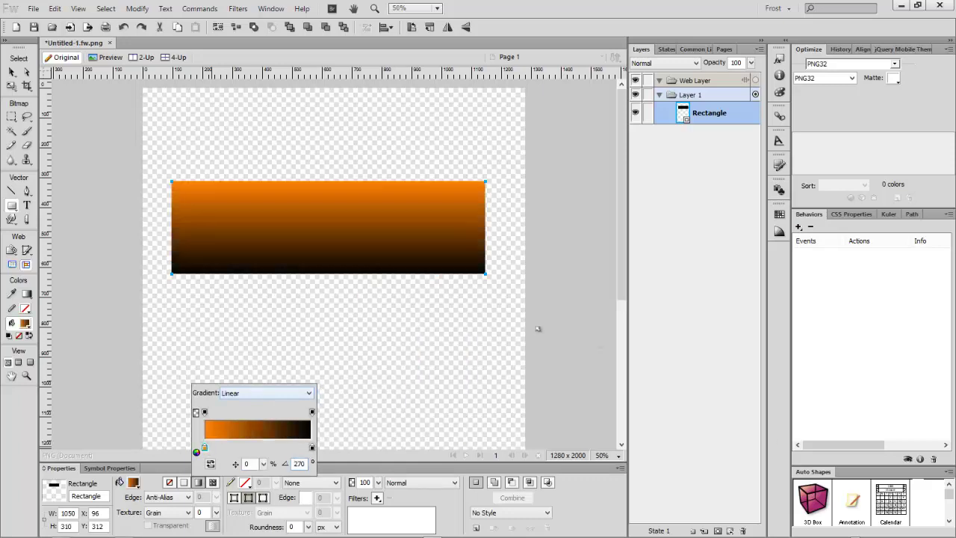
{"action": "left_click", "coordinate": [312, 448]}
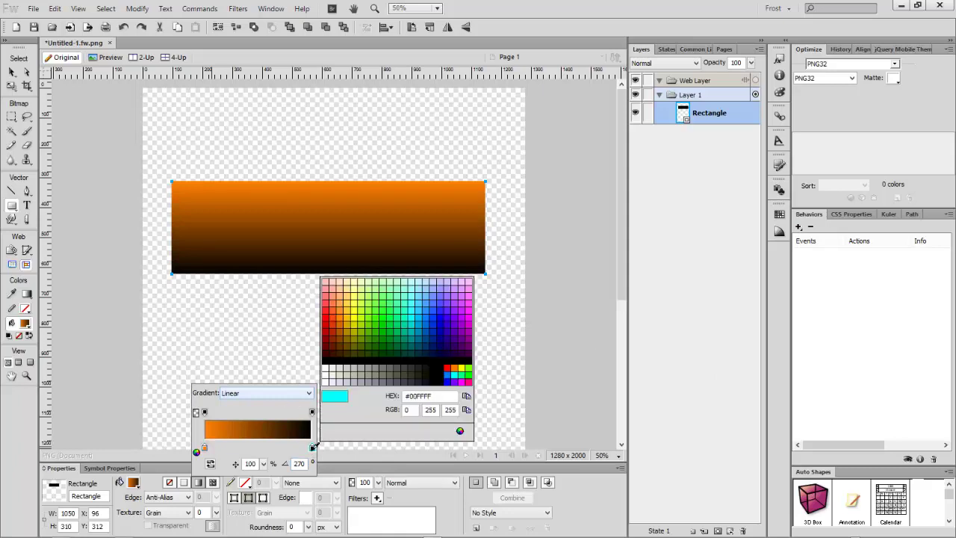
{"action": "left_click", "coordinate": [316, 445]}
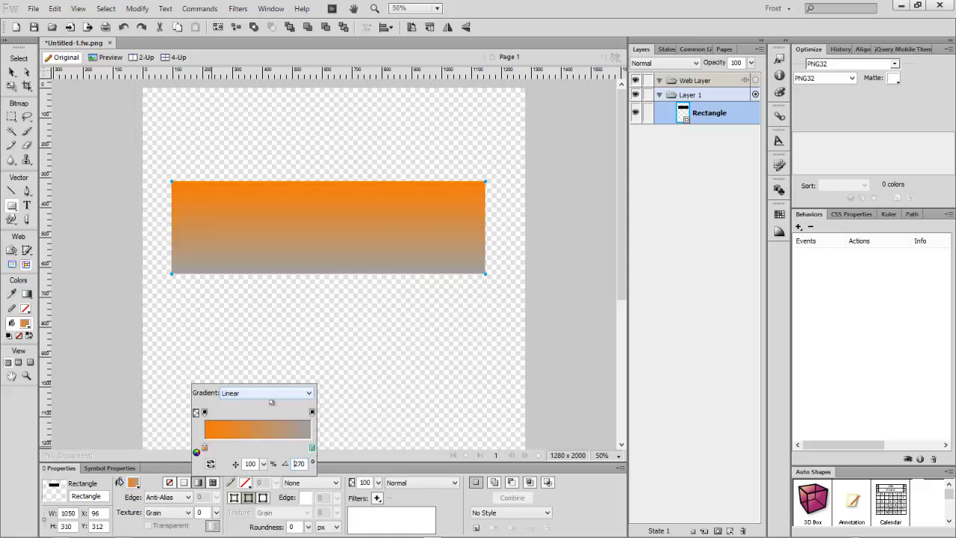
Step: Try the Radial, Cone and Waves gradient types on the rectangle's orange-to-gray fill
{"action": "left_click", "coordinate": [288, 396]}
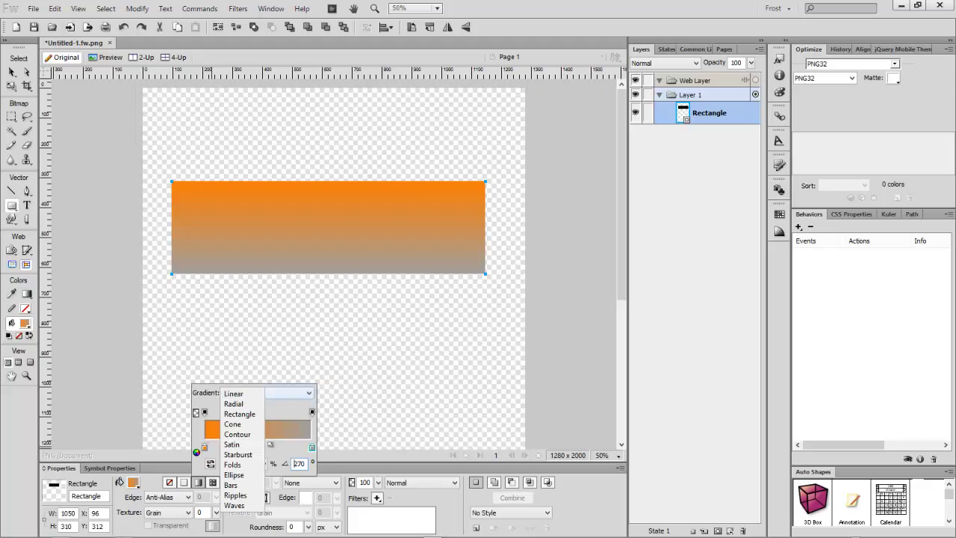
{"action": "left_click", "coordinate": [248, 406]}
{"action": "left_click", "coordinate": [288, 395]}
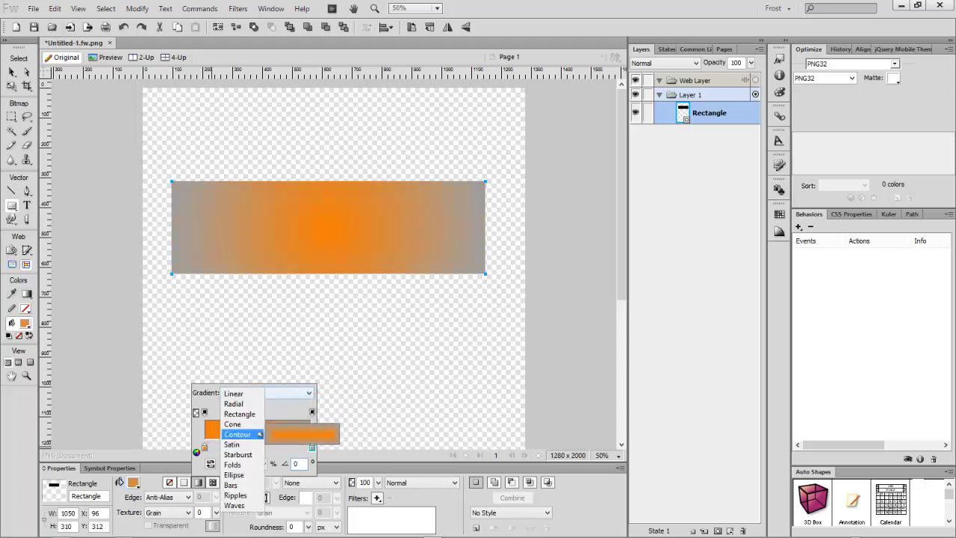
{"action": "left_click", "coordinate": [233, 424]}
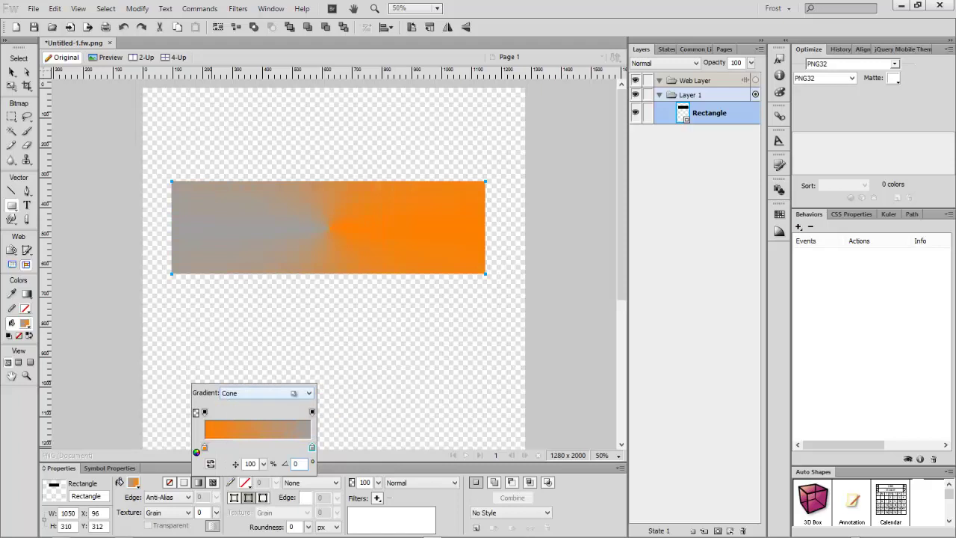
{"action": "left_click", "coordinate": [261, 393]}
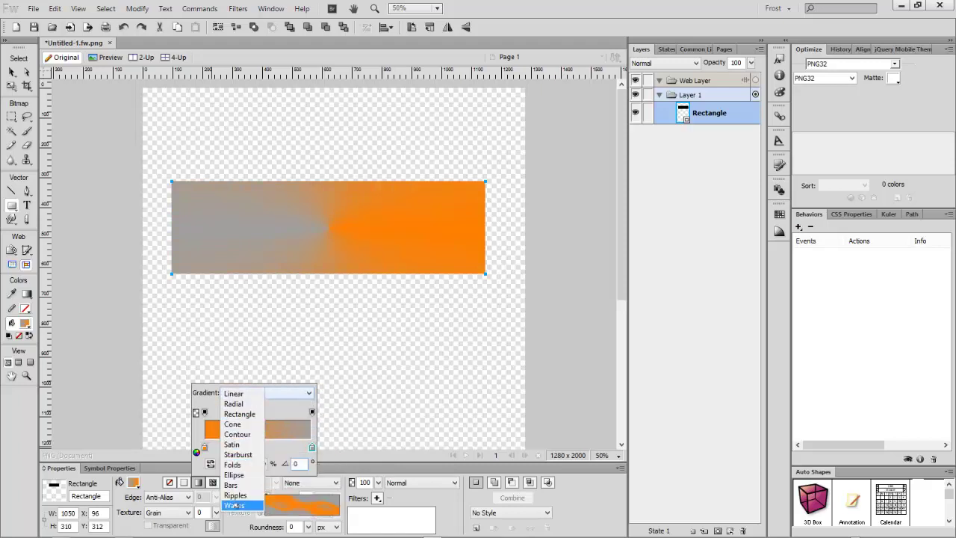
{"action": "left_click", "coordinate": [235, 506]}
Step: Try the Ripples and Bars gradient types on the rectangle, and finish with the Ellipse gradient
{"action": "left_click", "coordinate": [309, 393]}
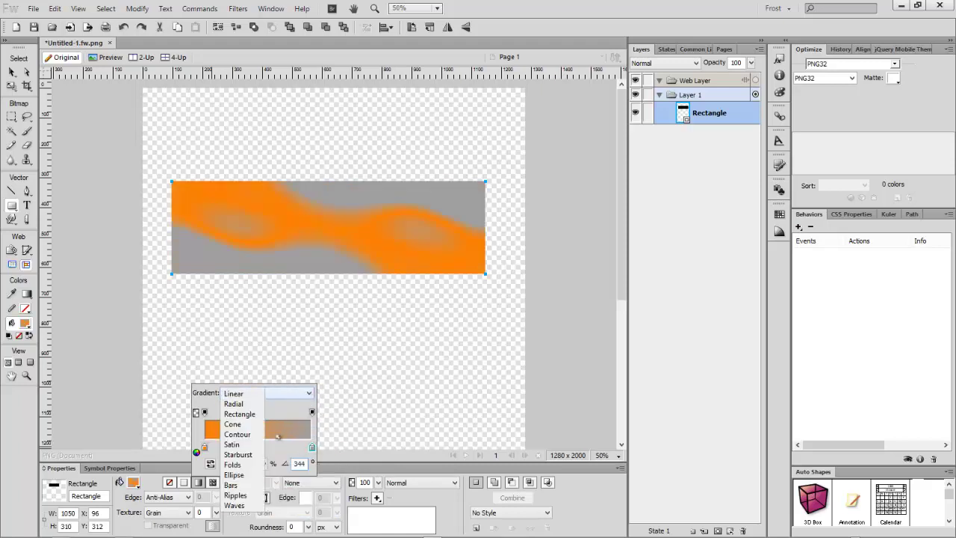
{"action": "left_click", "coordinate": [235, 495]}
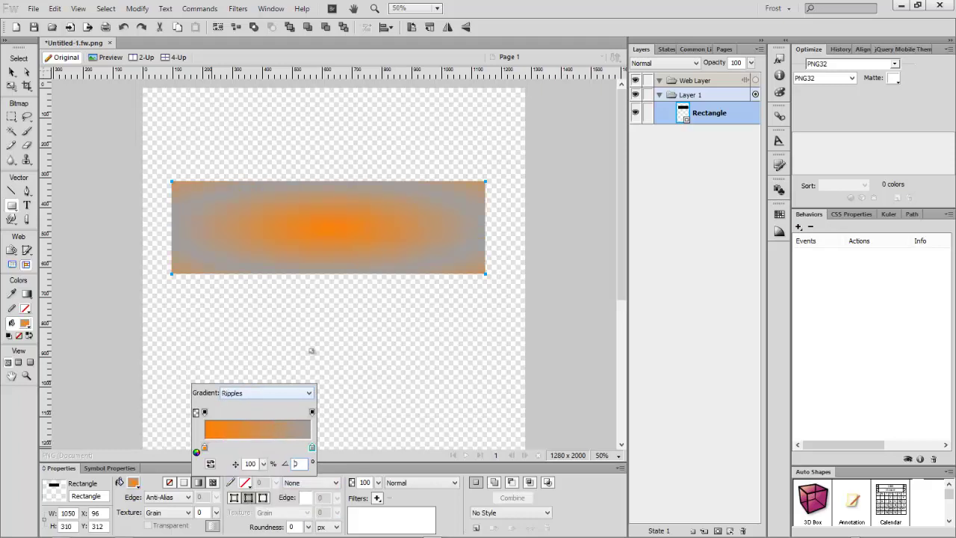
{"action": "left_click", "coordinate": [305, 396]}
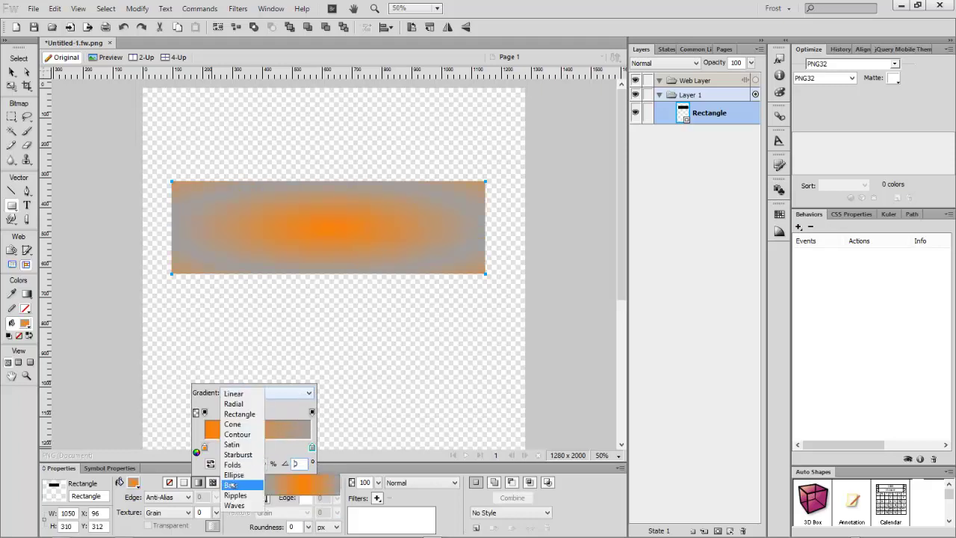
{"action": "left_click", "coordinate": [229, 485]}
{"action": "left_click", "coordinate": [283, 397]}
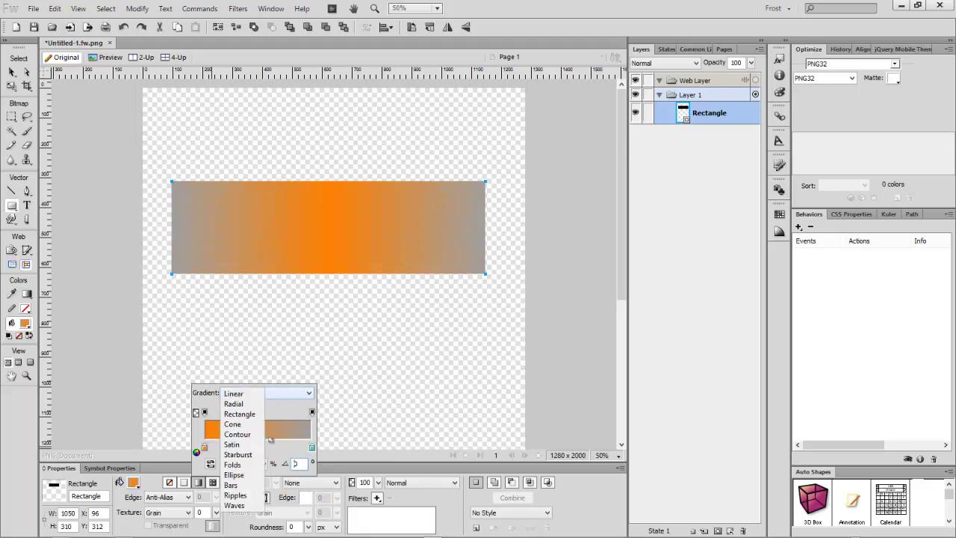
{"action": "left_click", "coordinate": [242, 475]}
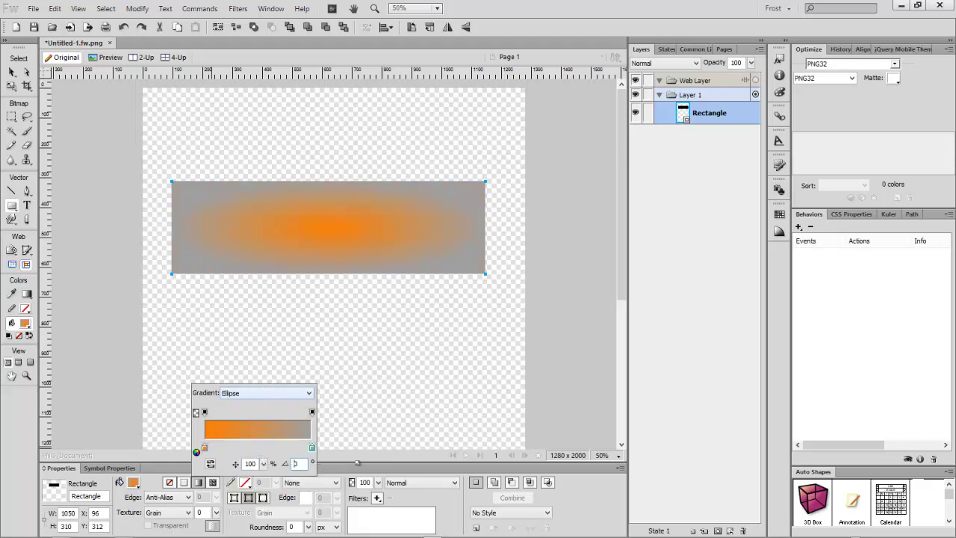
{"action": "left_click", "coordinate": [410, 460]}
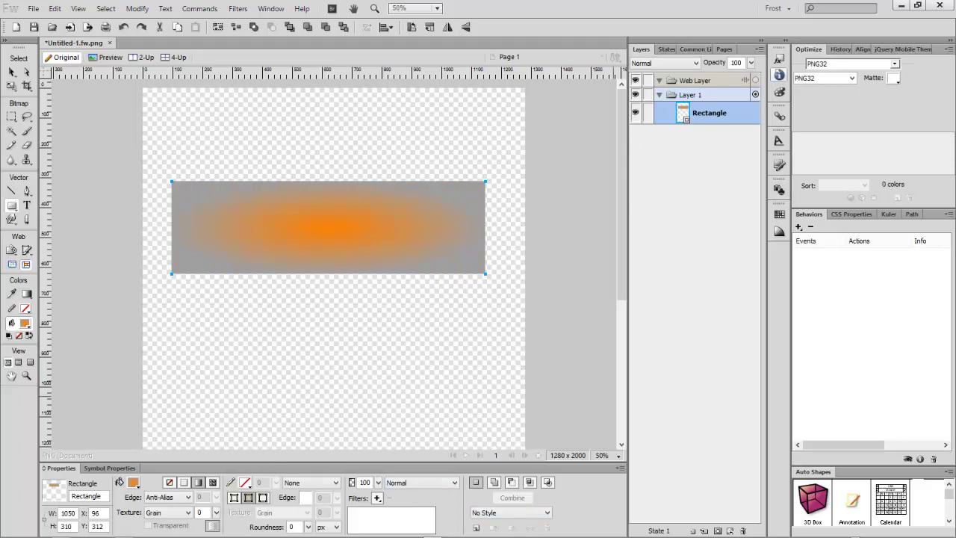
Step: From the Dark Chrome Styles, try Dark Chrome 006 and 008 on the rectangle, and apply Dark Chrome 001
{"action": "left_click", "coordinate": [779, 58]}
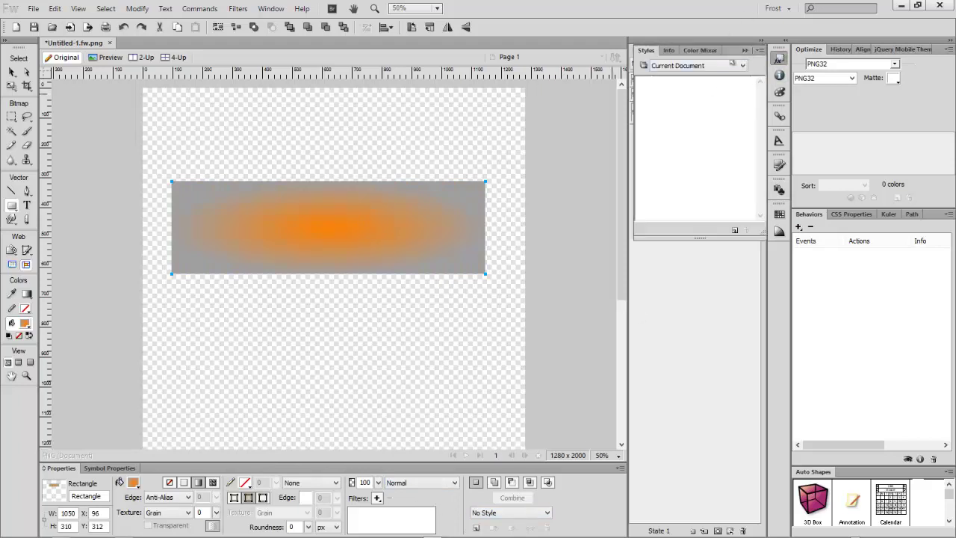
{"action": "left_click", "coordinate": [695, 66]}
{"action": "left_click", "coordinate": [676, 108]}
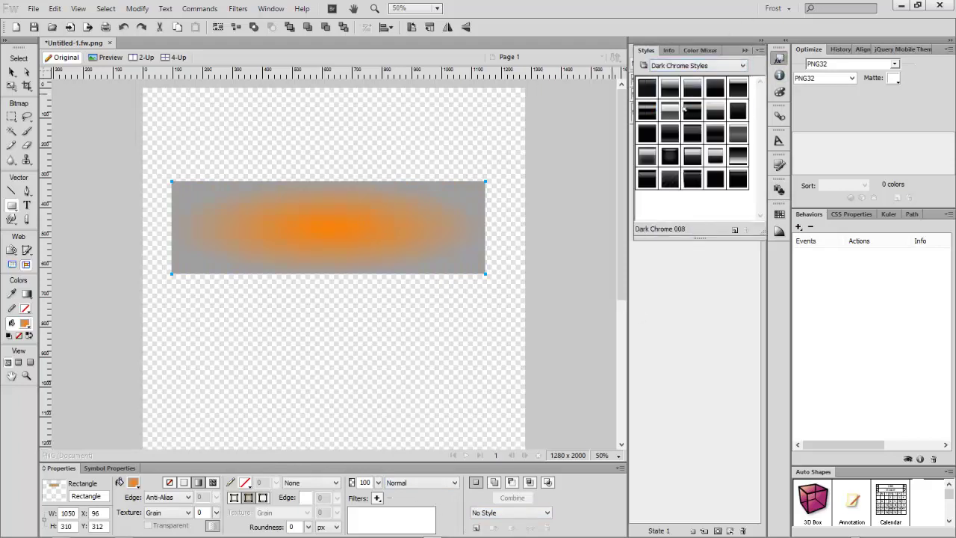
{"action": "left_click", "coordinate": [647, 111]}
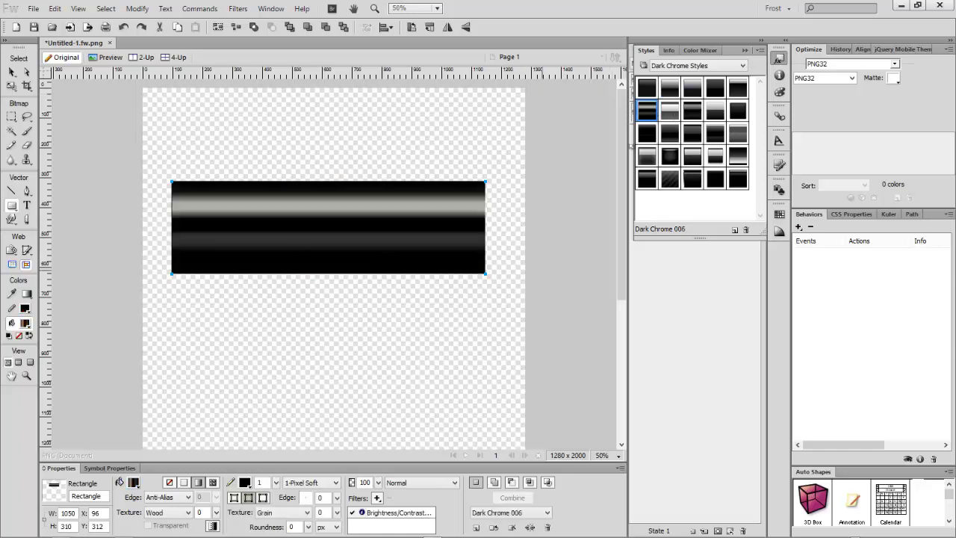
{"action": "left_click", "coordinate": [693, 111]}
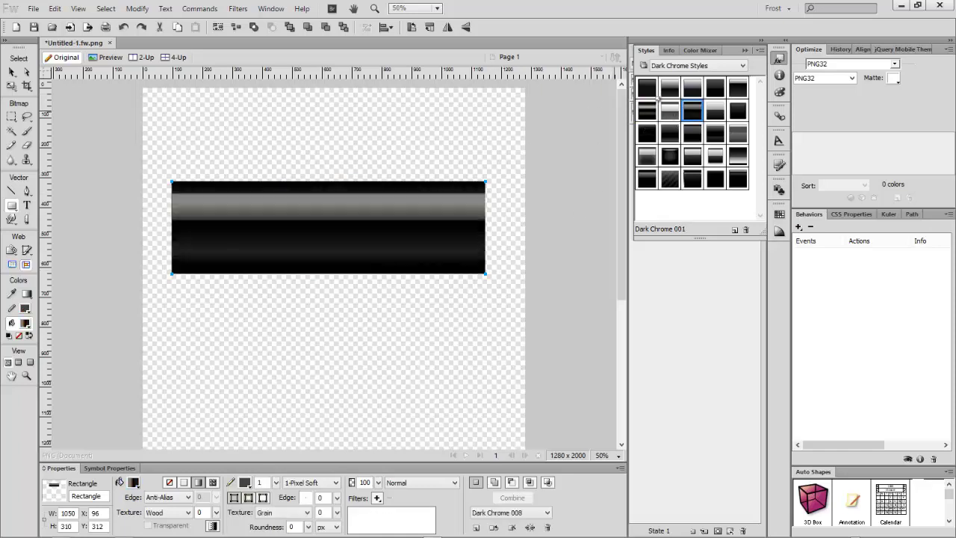
{"action": "left_click", "coordinate": [647, 88]}
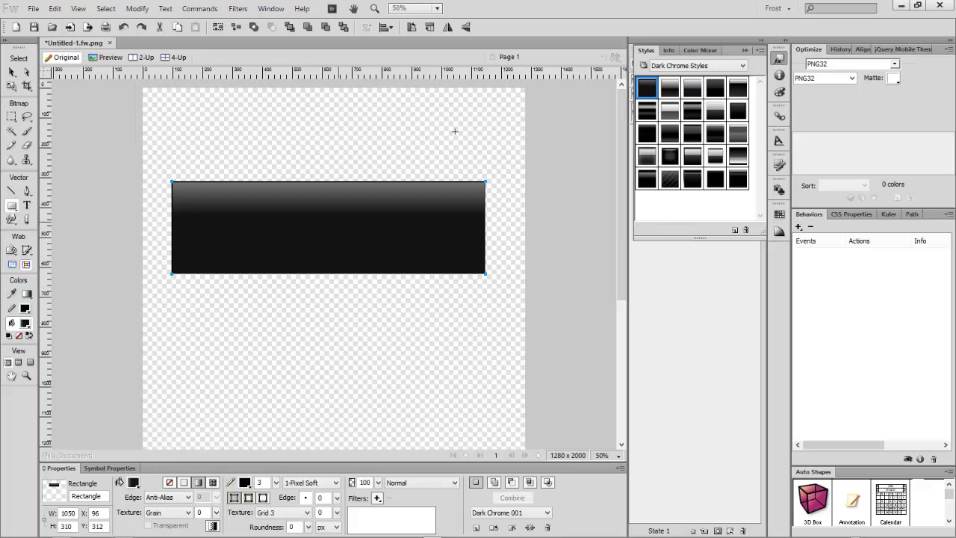
Step: Look through the web20styles and Wood Styles libraries, and apply the Wood 012 style to the rectangle
{"action": "left_click", "coordinate": [723, 67]}
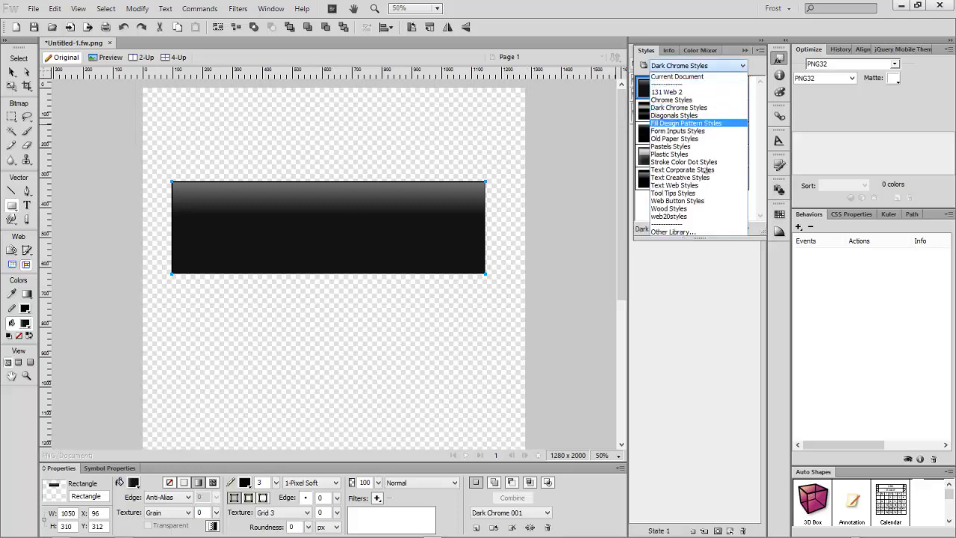
{"action": "left_click", "coordinate": [695, 213]}
{"action": "left_click", "coordinate": [722, 66]}
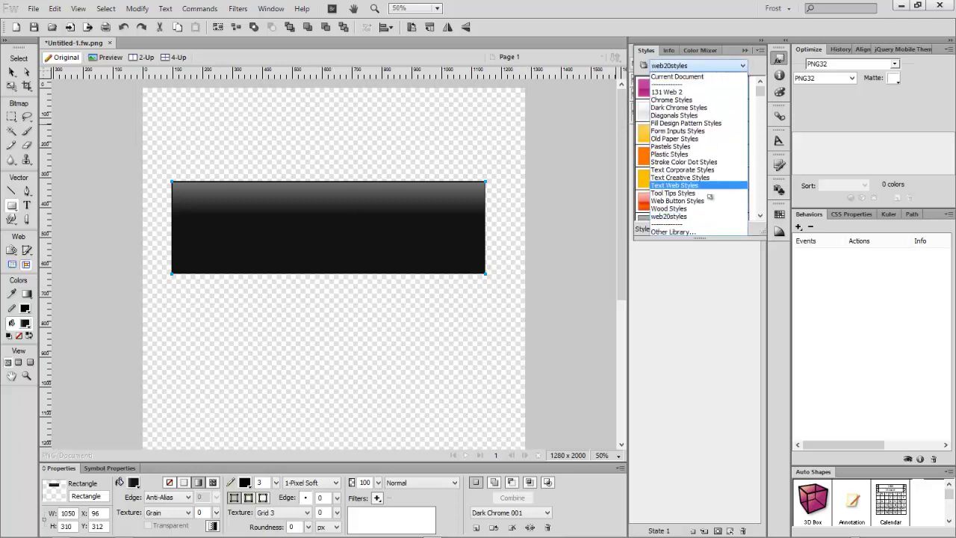
{"action": "left_click", "coordinate": [683, 208]}
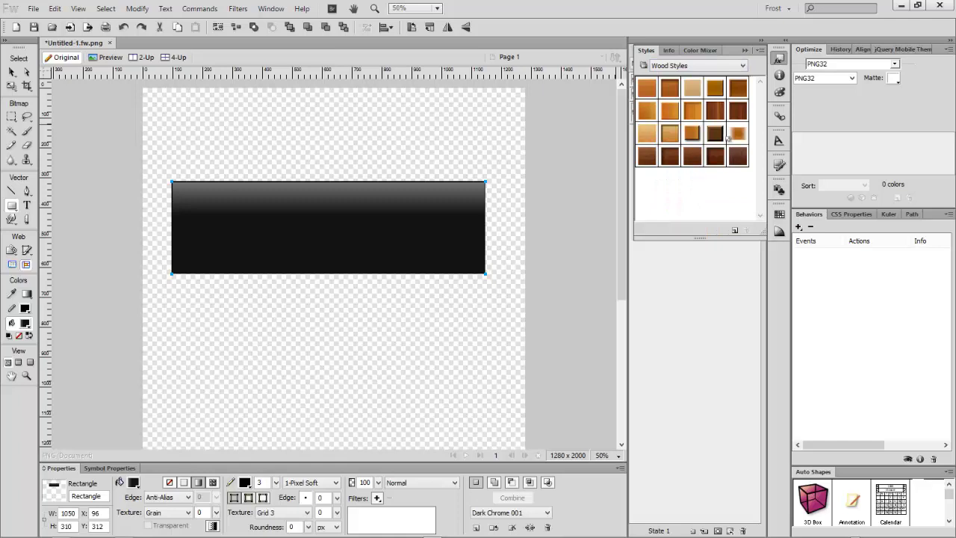
{"action": "left_click", "coordinate": [673, 136]}
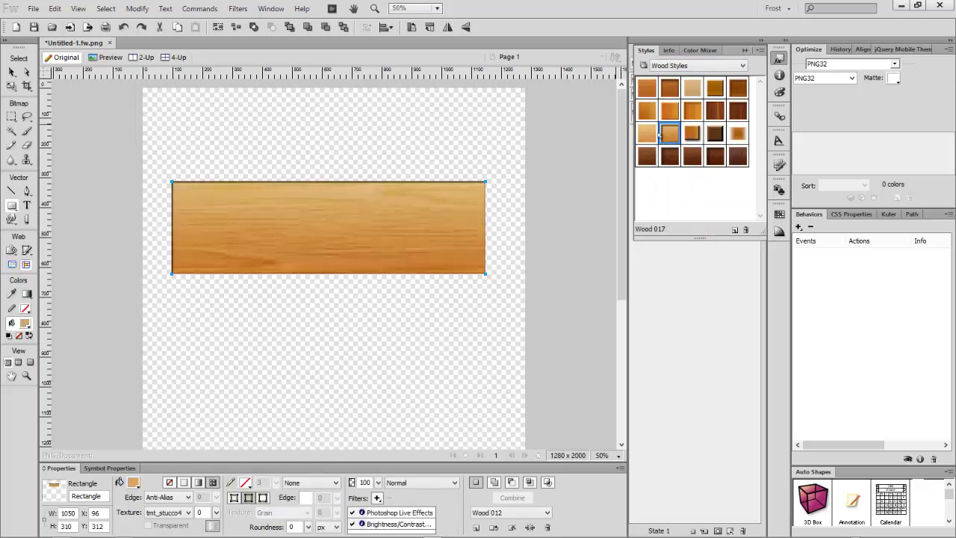
{"action": "left_click", "coordinate": [703, 65]}
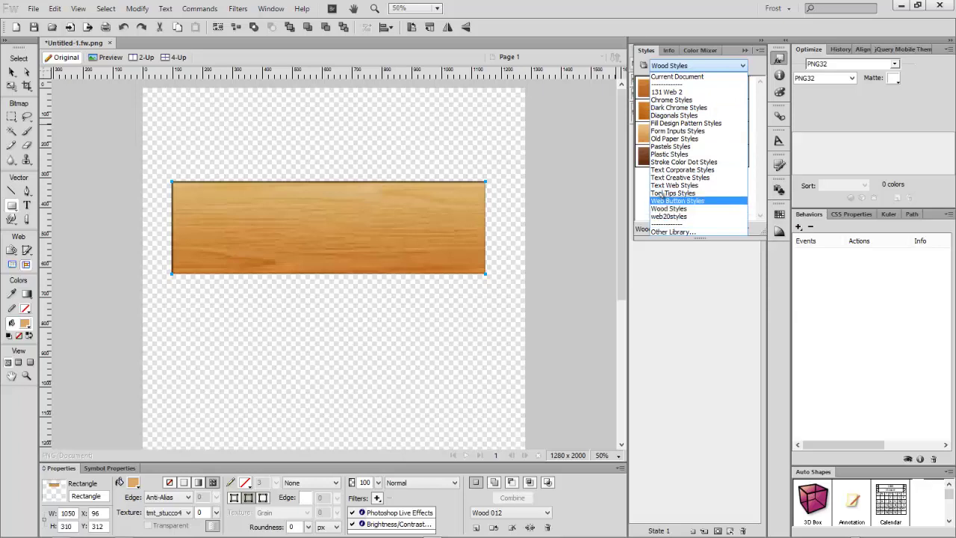
{"action": "left_click", "coordinate": [644, 188]}
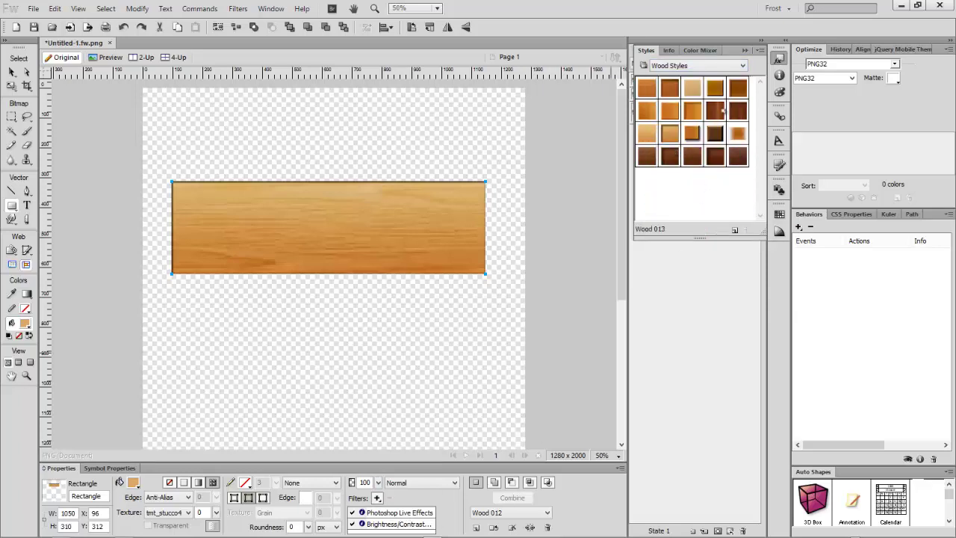
{"action": "left_click", "coordinate": [745, 49]}
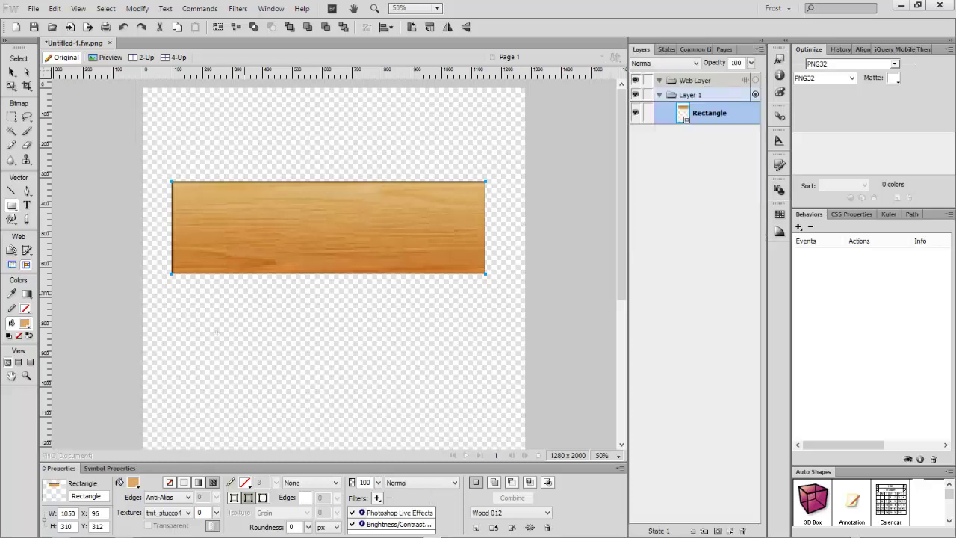
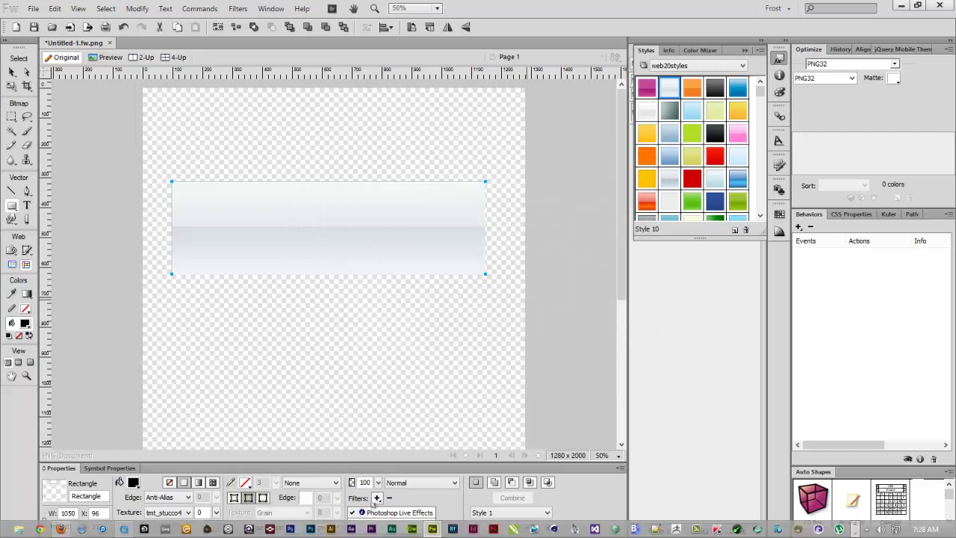
Step: Browse the filters available for the rectangle, including Shadow and Glow, Noise, Blur and Adjust Color
{"action": "left_click", "coordinate": [377, 497]}
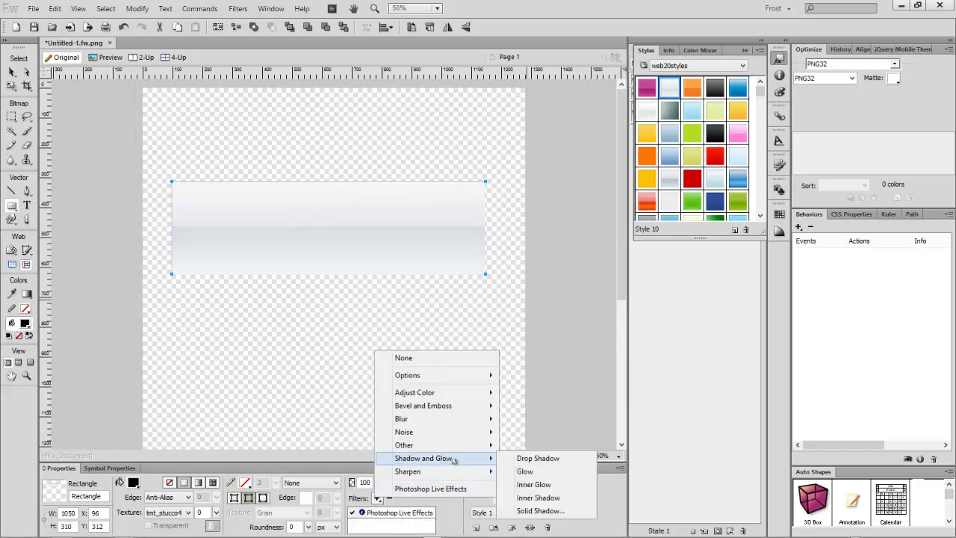
{"action": "mouse_move", "coordinate": [469, 445]}
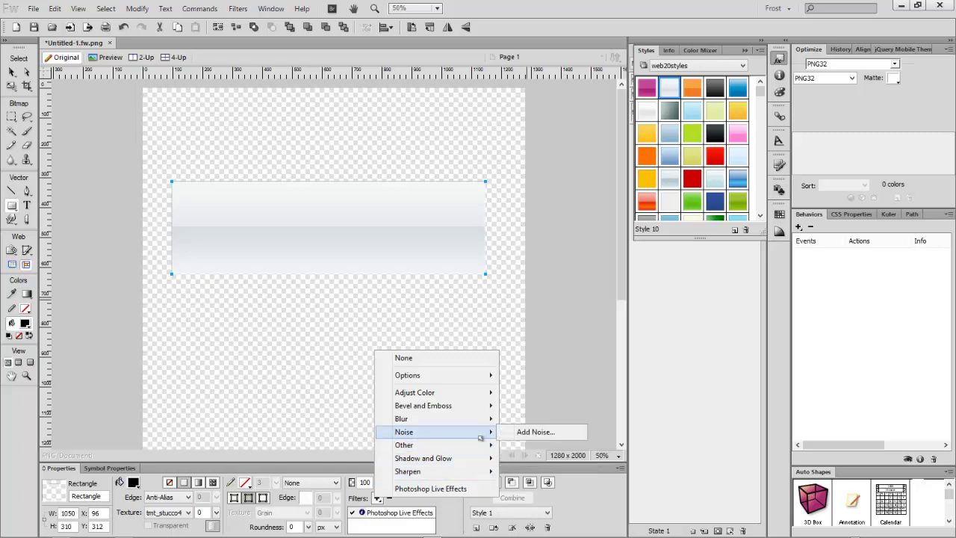
{"action": "mouse_move", "coordinate": [475, 419]}
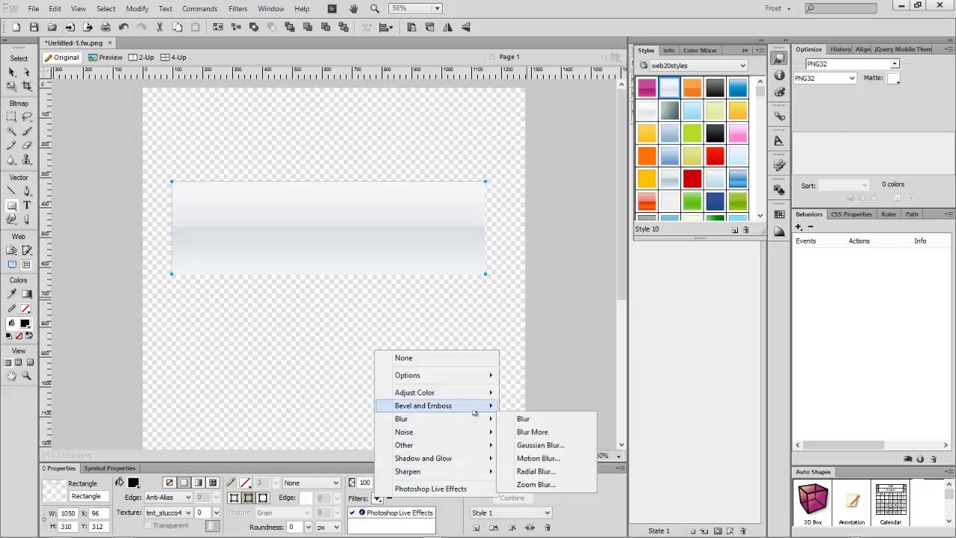
{"action": "mouse_move", "coordinate": [463, 398]}
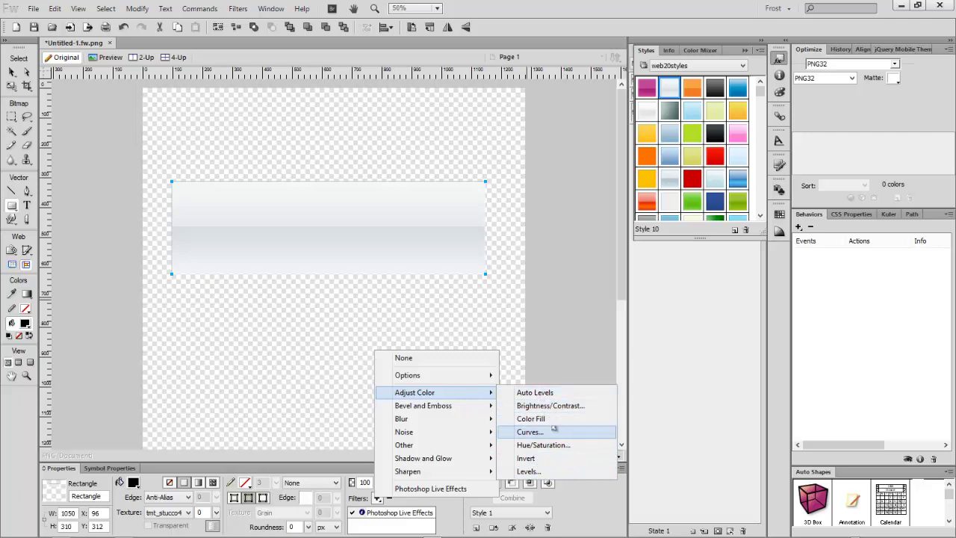
{"action": "mouse_move", "coordinate": [466, 379]}
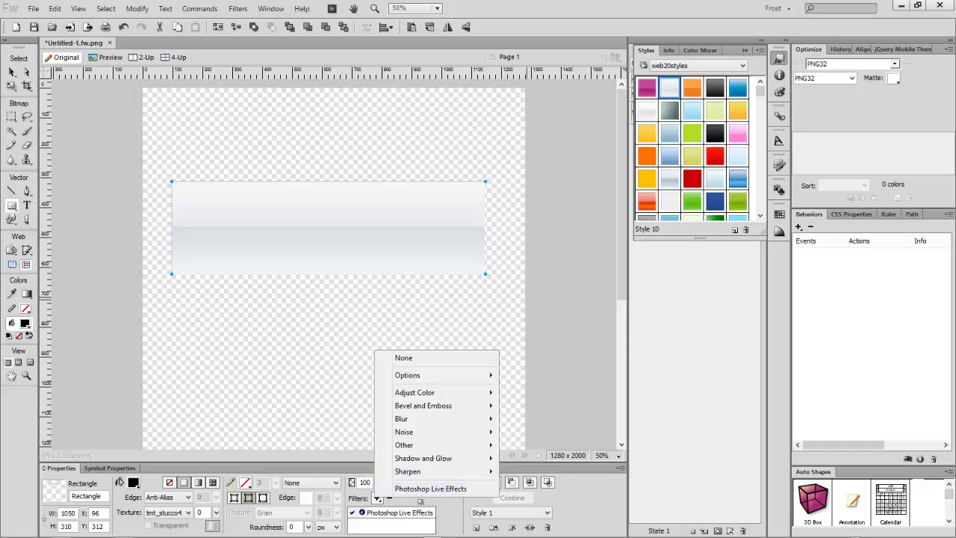
{"action": "left_click", "coordinate": [405, 499]}
Step: Open the rectangle's Photoshop Live Effects, toggle the Gradient Overlay off and back on, and check its gradient style options
{"action": "double_click", "coordinate": [399, 512]}
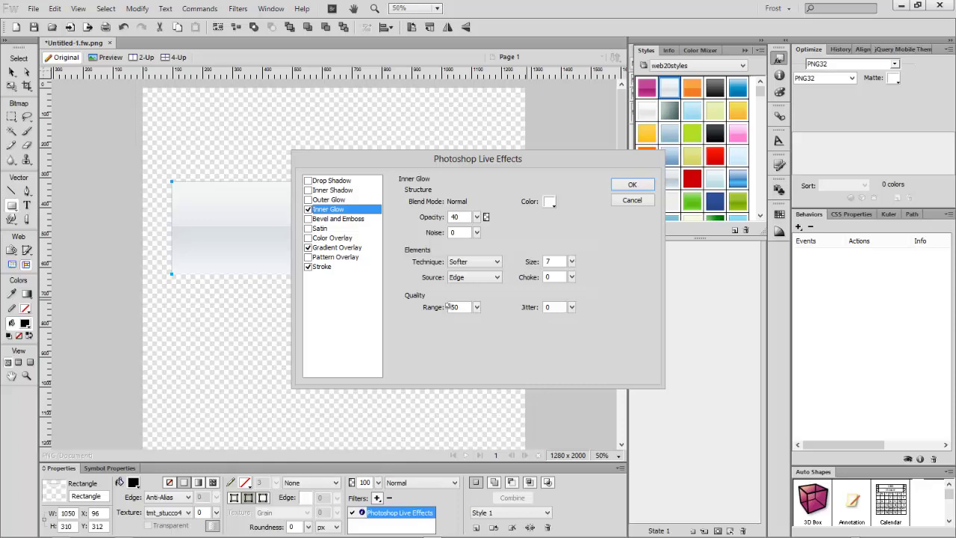
{"action": "left_click", "coordinate": [334, 249]}
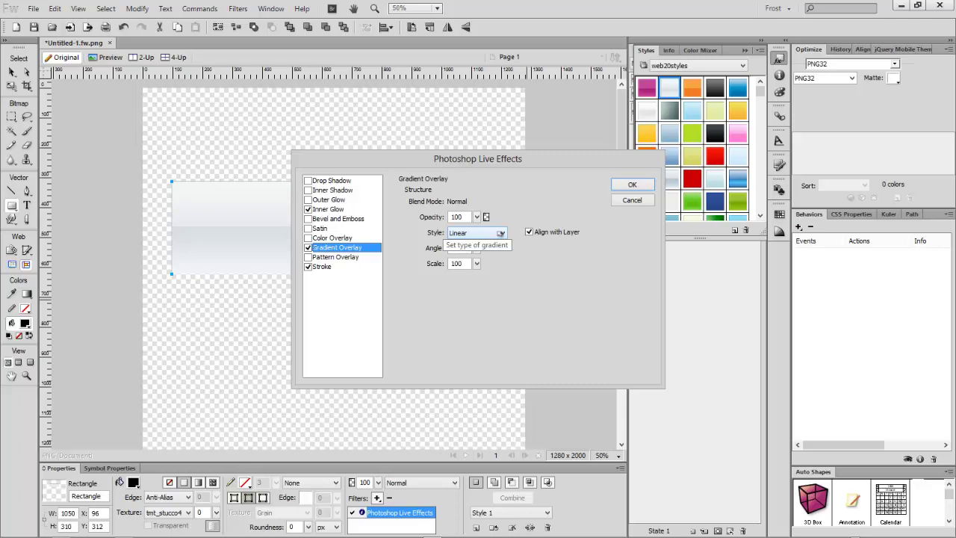
{"action": "left_click", "coordinate": [308, 247]}
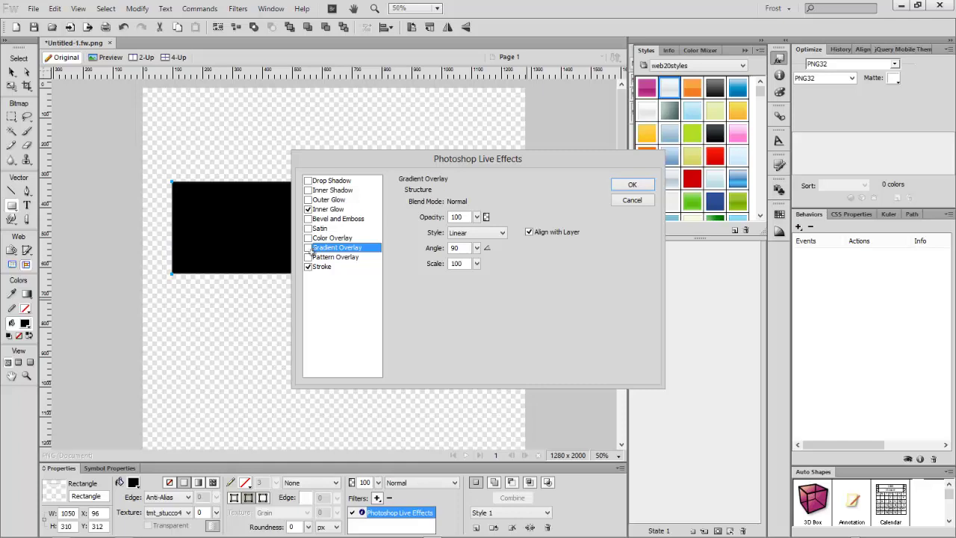
{"action": "left_click", "coordinate": [308, 248]}
{"action": "left_click", "coordinate": [308, 247]}
{"action": "left_click", "coordinate": [308, 247]}
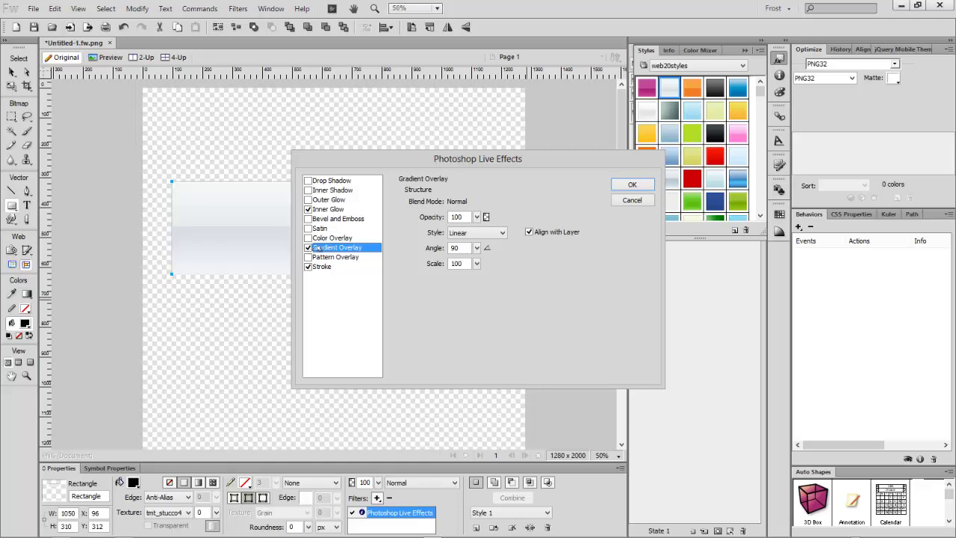
{"action": "left_click", "coordinate": [334, 248]}
{"action": "left_click", "coordinate": [493, 233]}
{"action": "left_click", "coordinate": [471, 240]}
Step: Try the Outer Glow, Drop Shadow and Inner Shadow effects on the rectangle, and discard the Live Effects changes
{"action": "left_click", "coordinate": [312, 201]}
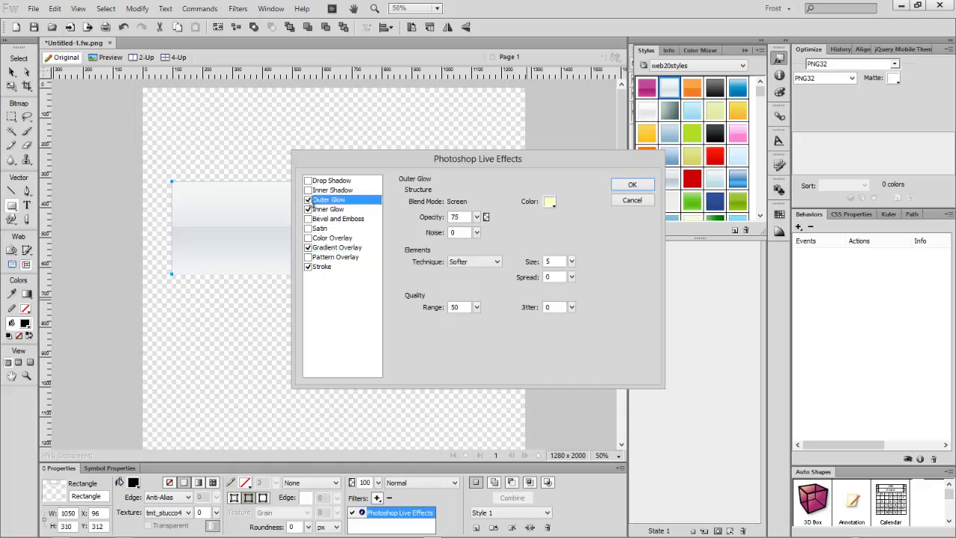
{"action": "left_click", "coordinate": [312, 191]}
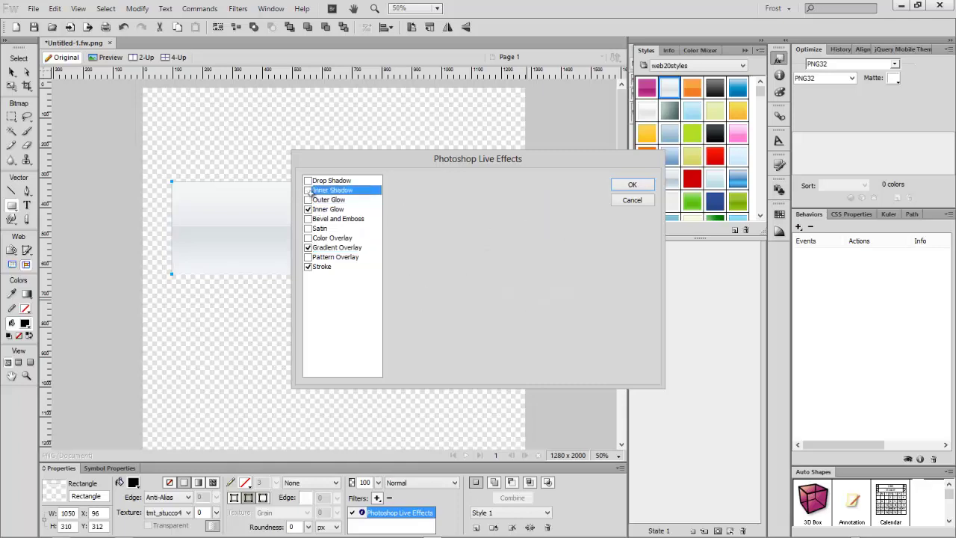
{"action": "left_click", "coordinate": [308, 181]}
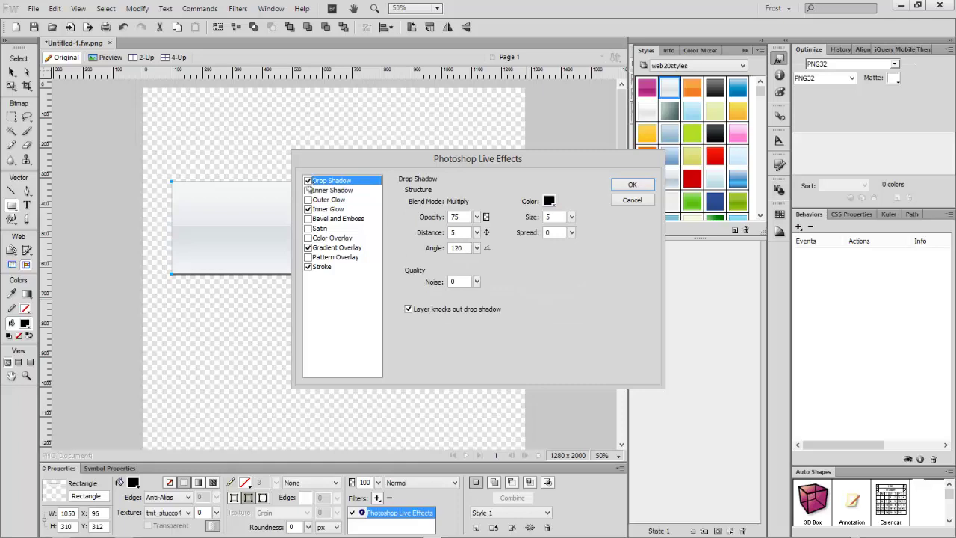
{"action": "left_click", "coordinate": [308, 190]}
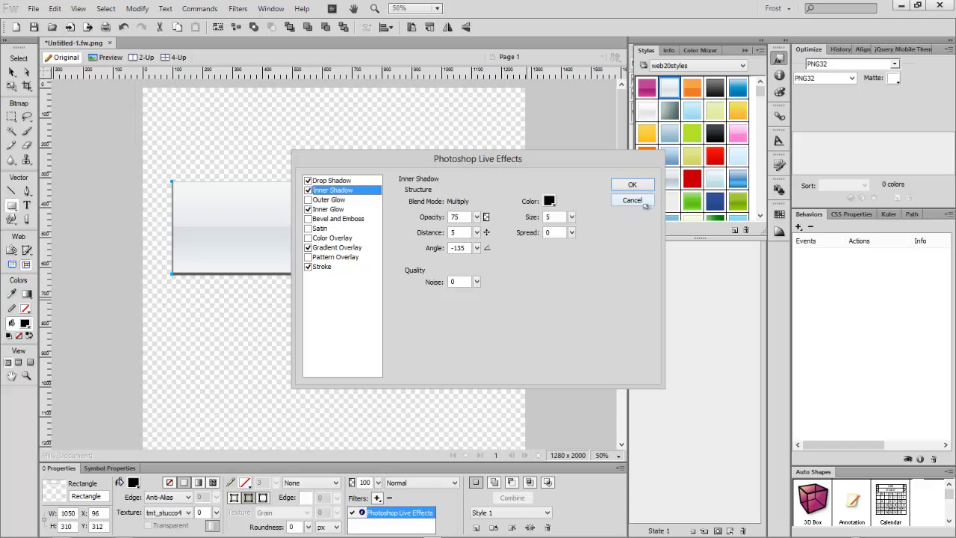
{"action": "left_click", "coordinate": [644, 203]}
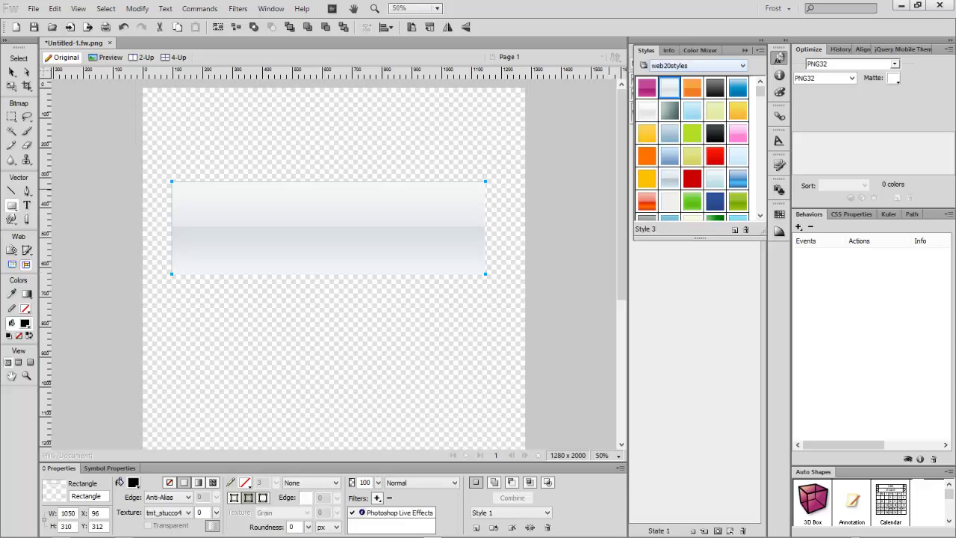
Step: From the web20styles, try Style 4 and Style 6 on the rectangle, and apply the dark Style 13
{"action": "left_click", "coordinate": [744, 87]}
{"action": "left_click", "coordinate": [741, 88]}
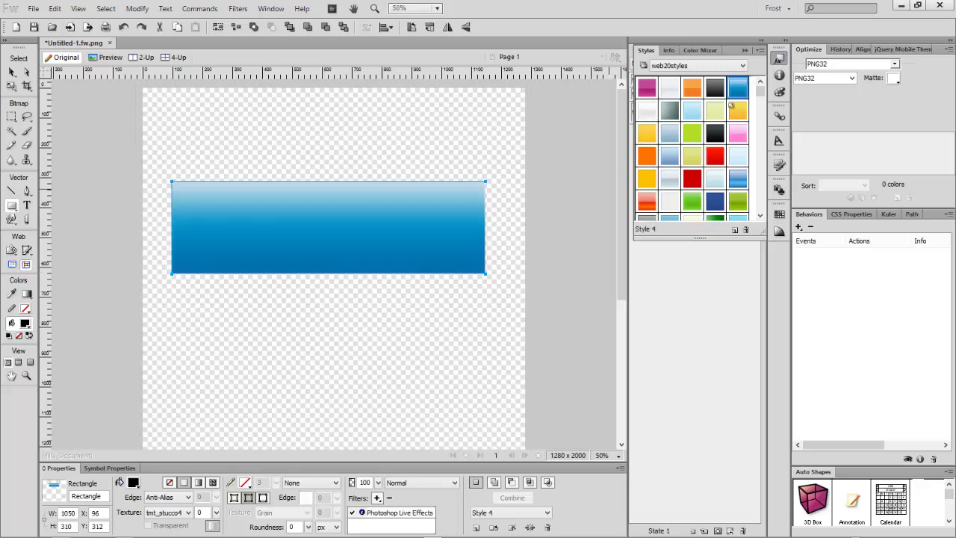
{"action": "left_click", "coordinate": [670, 112]}
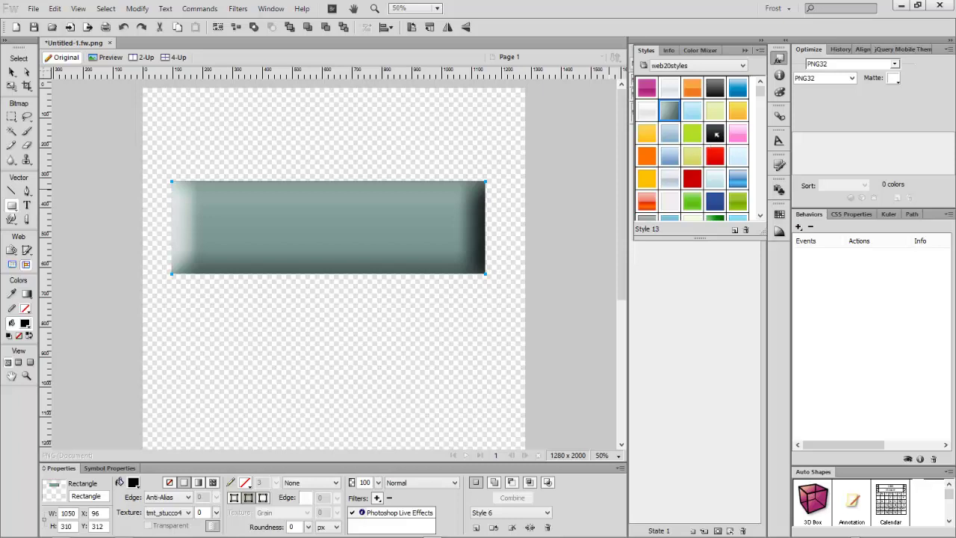
{"action": "left_click", "coordinate": [715, 134]}
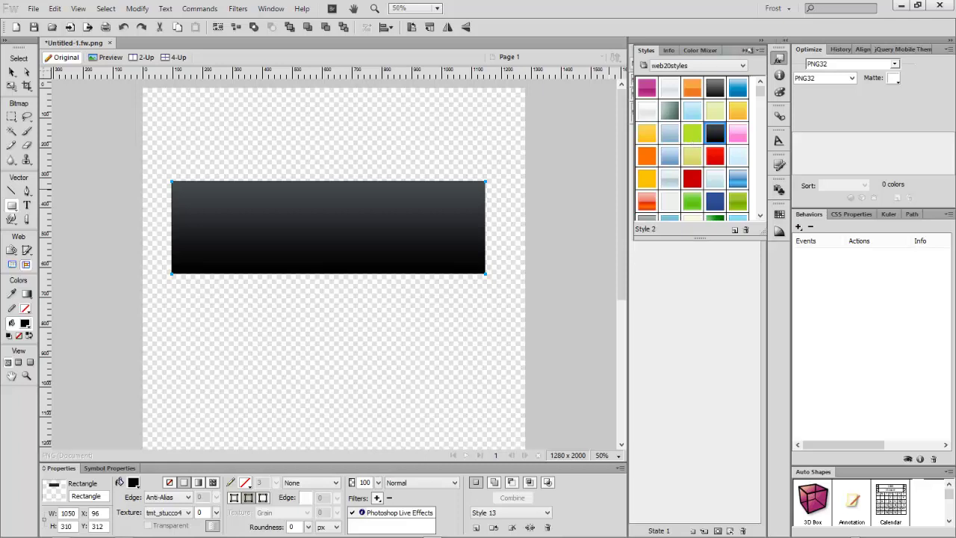
{"action": "left_click", "coordinate": [745, 50]}
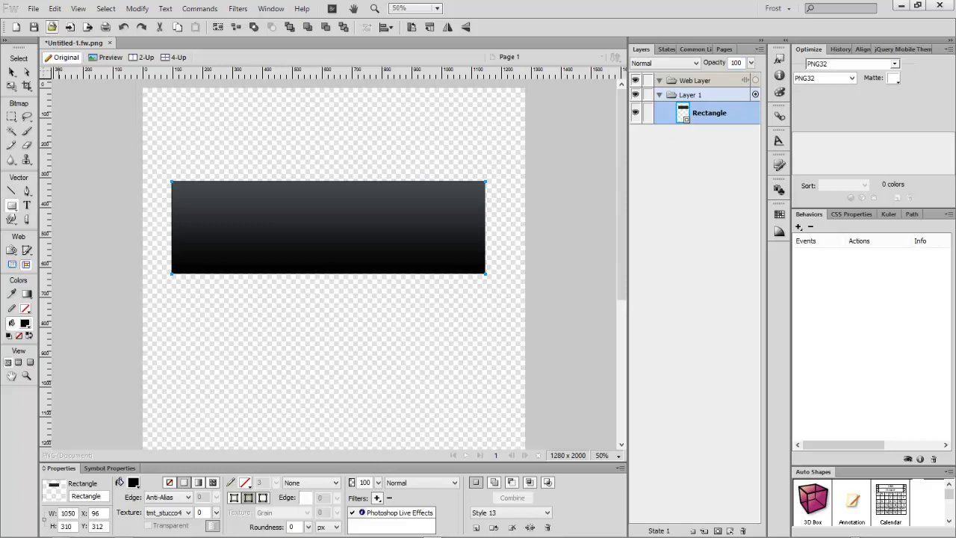
Step: Open the recent document modle.fw.png and set its zoom to 50%
{"action": "left_click", "coordinate": [36, 9]}
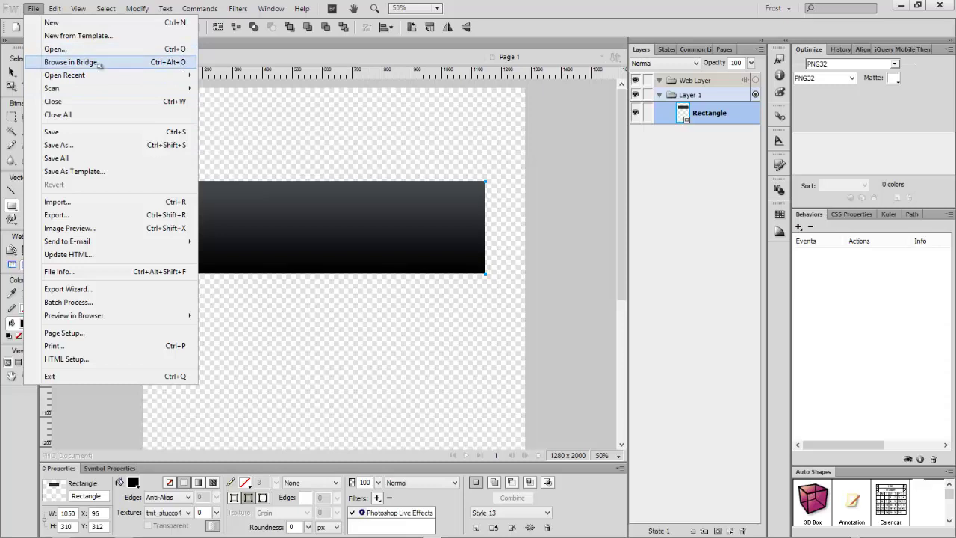
{"action": "mouse_move", "coordinate": [104, 76]}
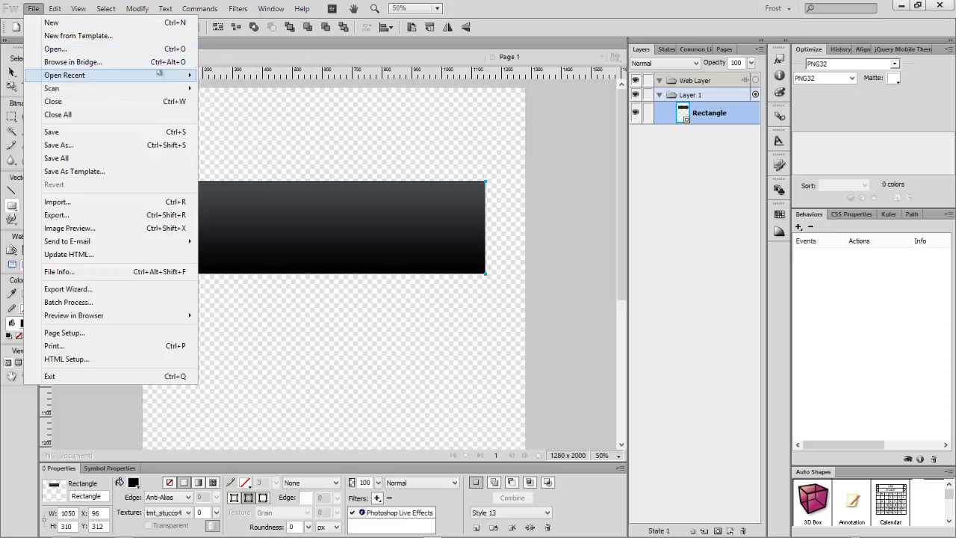
{"action": "left_click", "coordinate": [266, 89]}
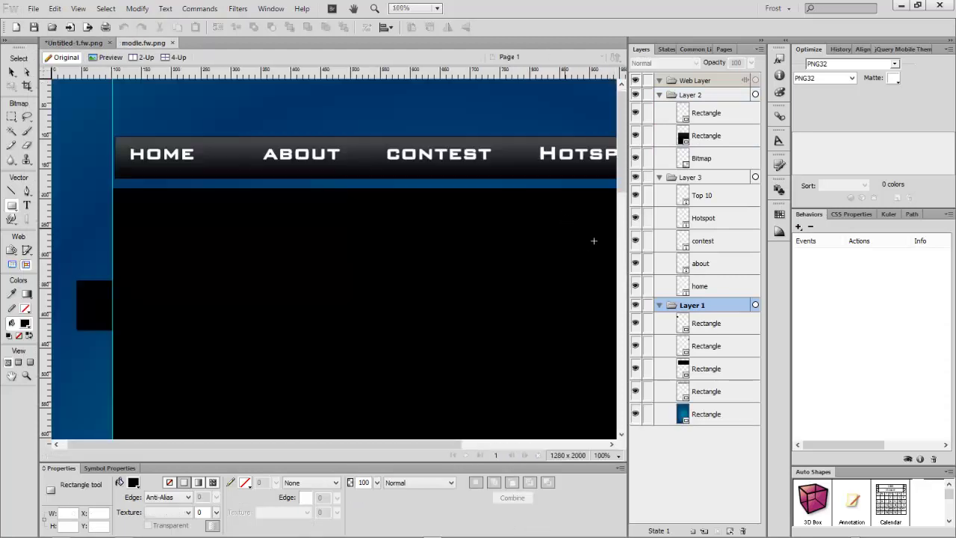
{"action": "scroll", "coordinate": [481, 232], "scroll_direction": "down", "scroll_amount": 6}
{"action": "scroll", "coordinate": [516, 147], "scroll_direction": "up", "scroll_amount": 5}
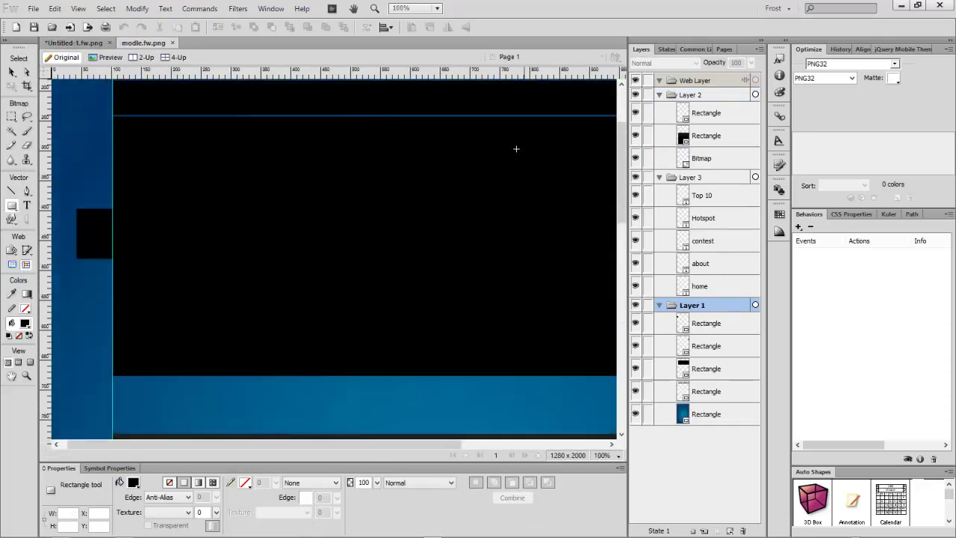
{"action": "scroll", "coordinate": [555, 326], "scroll_direction": "down", "scroll_amount": 2}
{"action": "left_click", "coordinate": [602, 455]}
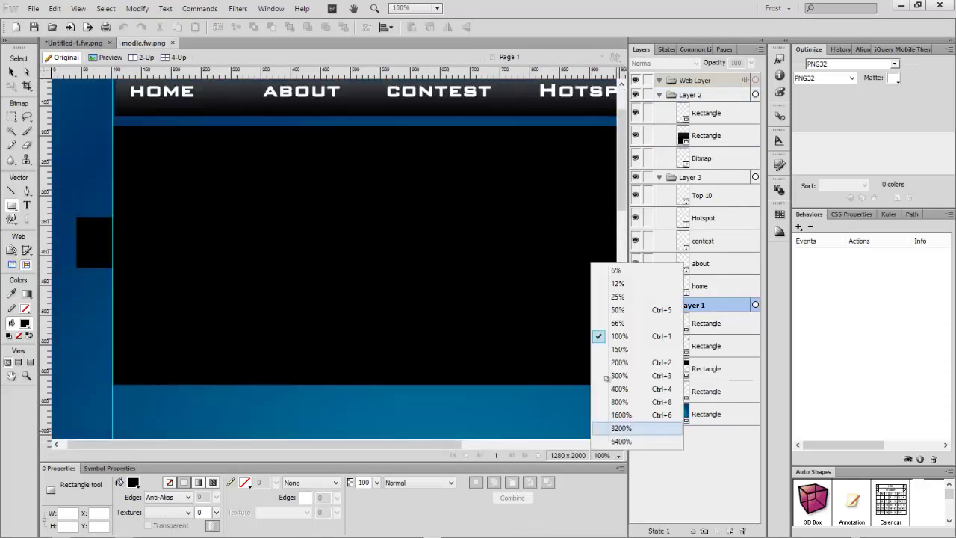
{"action": "left_click", "coordinate": [618, 310]}
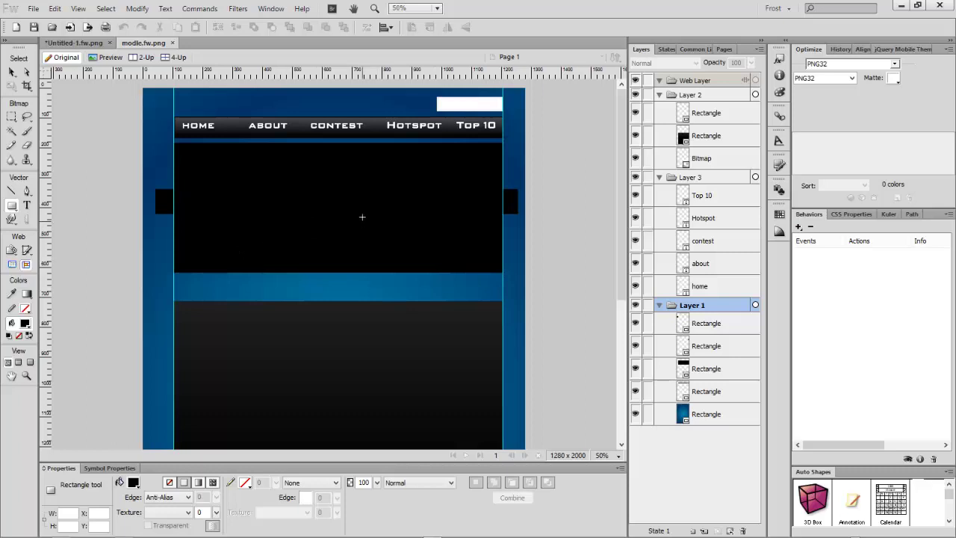
Step: Select the HOME text in the navigation bar and move it down about 4 px, to Y 119
{"action": "left_click", "coordinate": [11, 72]}
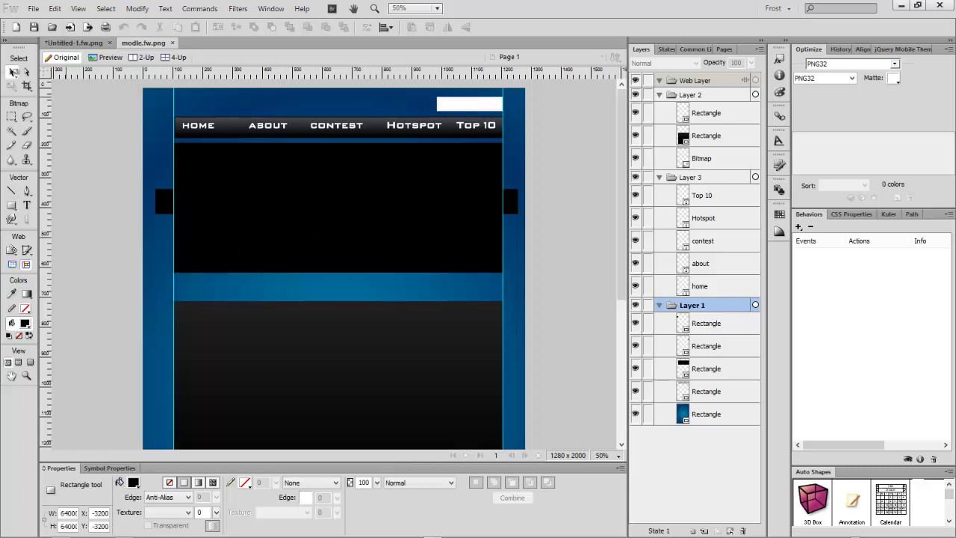
{"action": "left_click", "coordinate": [206, 128]}
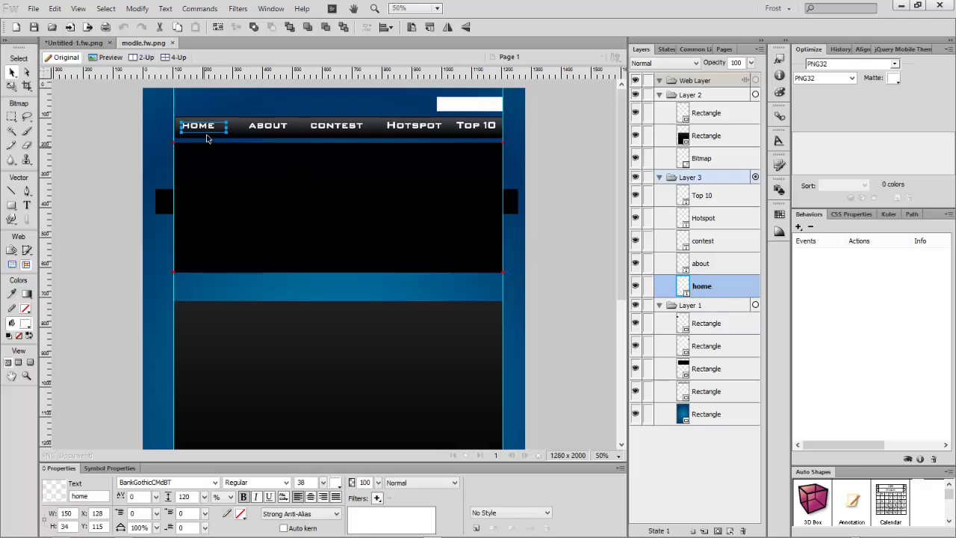
{"action": "mouse_move", "coordinate": [207, 136]}
{"action": "left_mouse_down"}
{"action": "mouse_move", "coordinate": [275, 180]}
{"action": "mouse_move", "coordinate": [221, 161]}
{"action": "mouse_move", "coordinate": [200, 136]}
{"action": "left_mouse_up"}
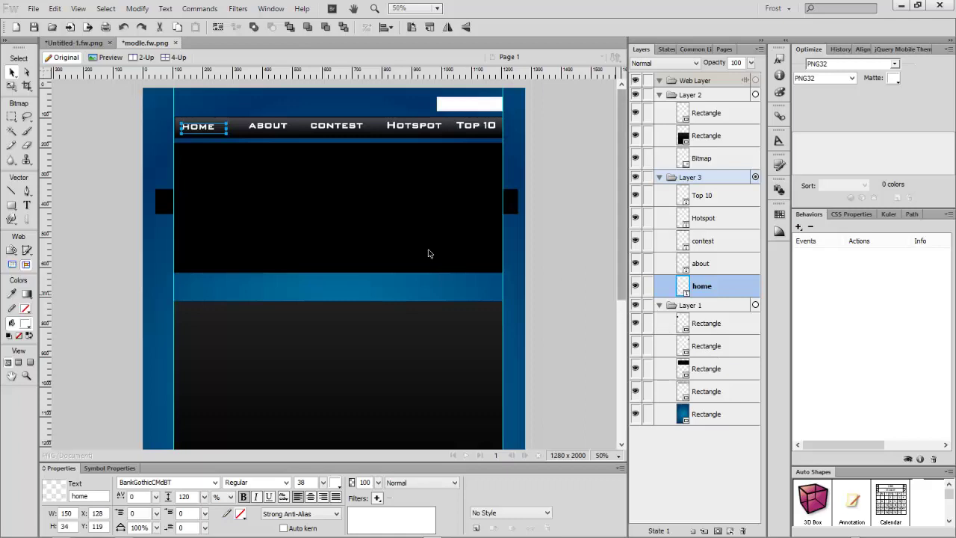
Step: Move the large black banner rectangle slightly down, and select the small black side rectangle and the white search box in turn
{"action": "mouse_move", "coordinate": [348, 192]}
{"action": "left_mouse_down"}
{"action": "mouse_move", "coordinate": [348, 207]}
{"action": "mouse_move", "coordinate": [350, 196]}
{"action": "left_mouse_up"}
{"action": "left_click", "coordinate": [296, 265]}
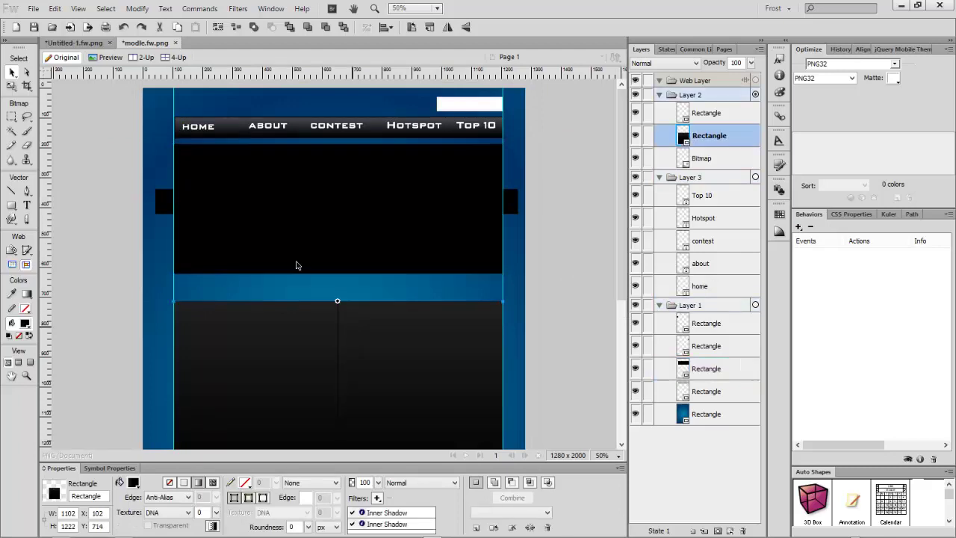
{"action": "left_click", "coordinate": [167, 212]}
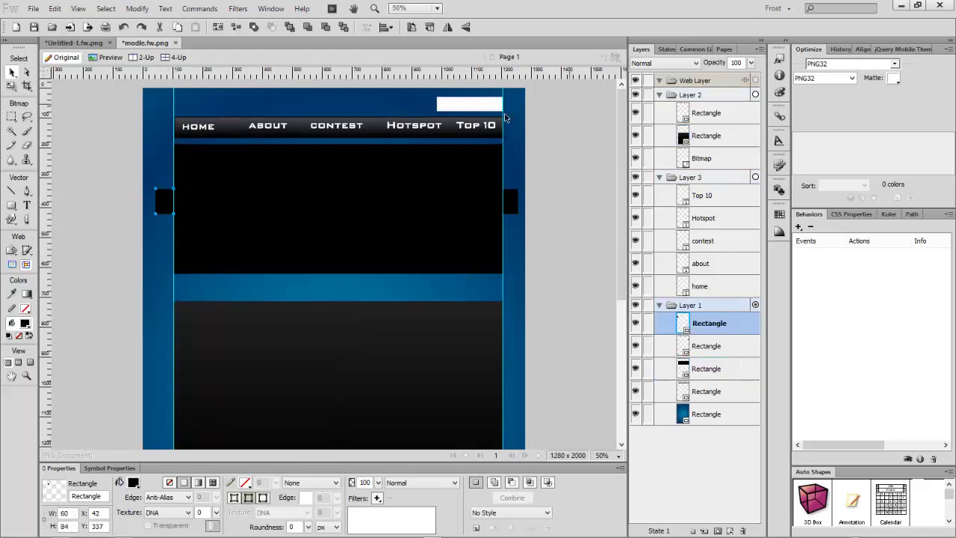
{"action": "left_click", "coordinate": [482, 104]}
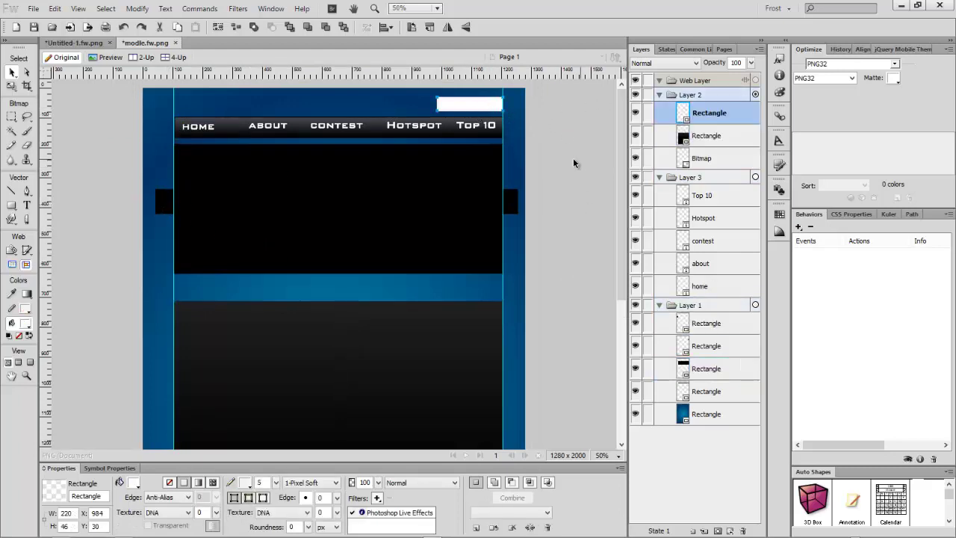
Step: Browse the 2D Objects in the Common Library and place the Hard_Drive symbol on the black banner at about X 842, Y 417
{"action": "left_click", "coordinate": [697, 50]}
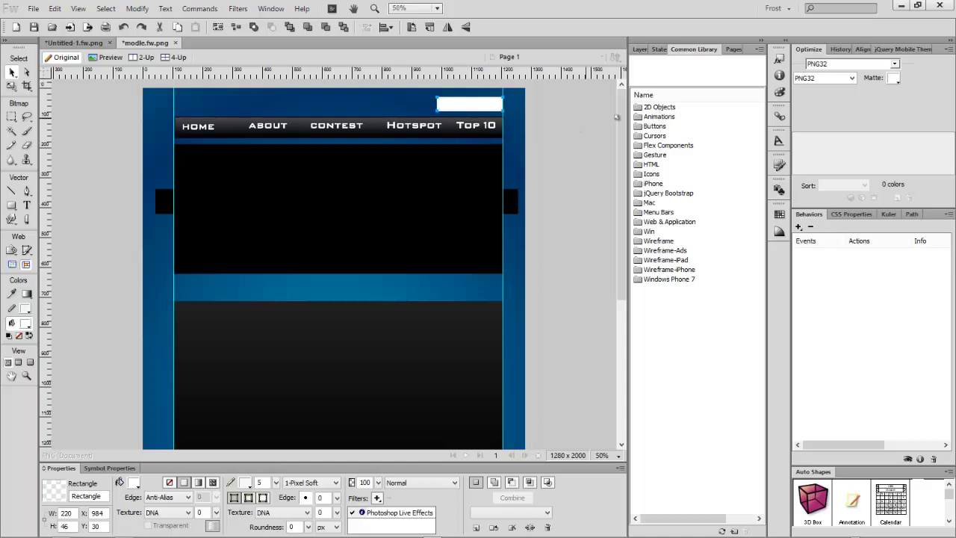
{"action": "left_click", "coordinate": [672, 108]}
{"action": "double_click", "coordinate": [673, 108]}
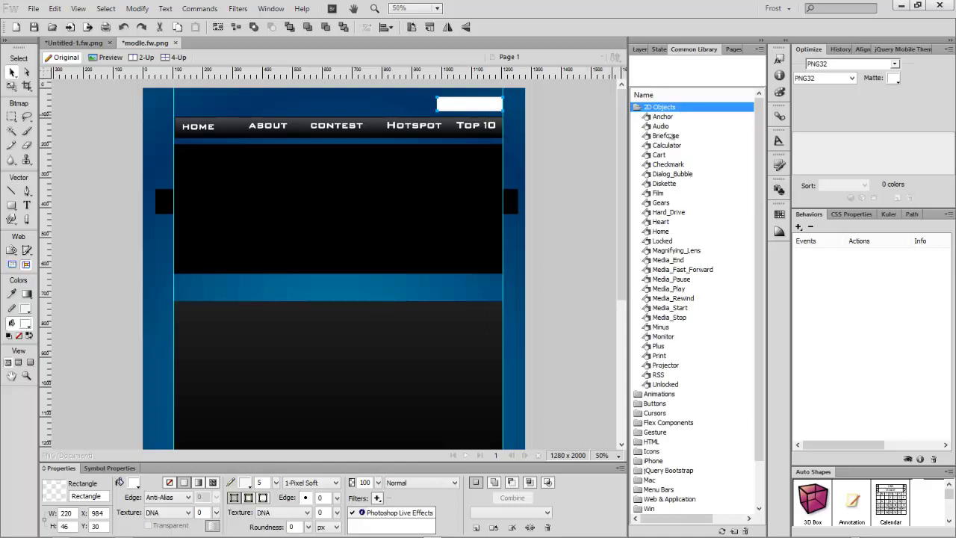
{"action": "left_click", "coordinate": [664, 149]}
{"action": "key", "text": "Down"}
{"action": "key", "text": "Down"}
{"action": "key", "text": "Down"}
{"action": "key", "text": "Down"}
{"action": "key", "text": "Down"}
{"action": "key", "text": "Down"}
{"action": "key", "text": "Down"}
{"action": "key", "text": "Down"}
{"action": "key", "text": "Down"}
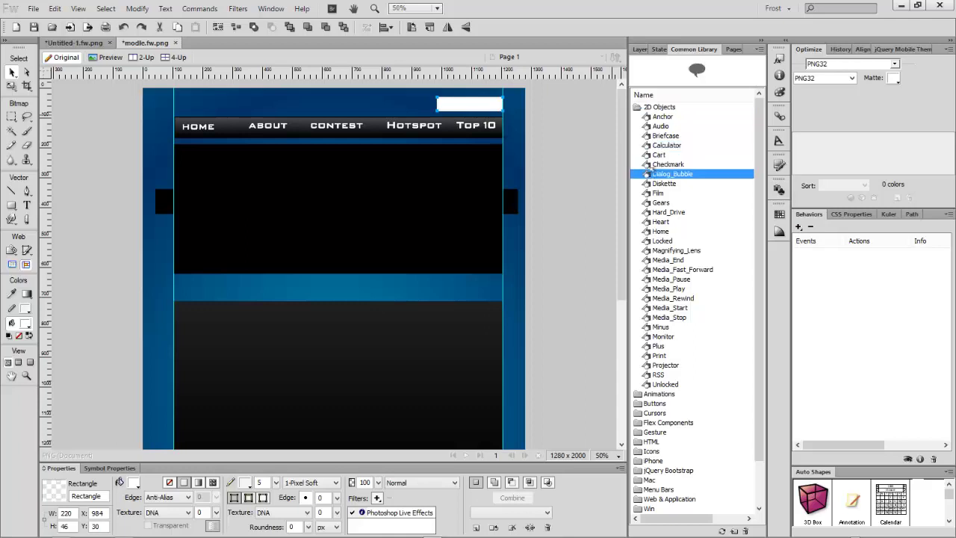
{"action": "key", "text": "Down"}
{"action": "key", "text": "Down"}
{"action": "key", "text": "Up"}
{"action": "key", "text": "Up"}
{"action": "key", "text": "Up"}
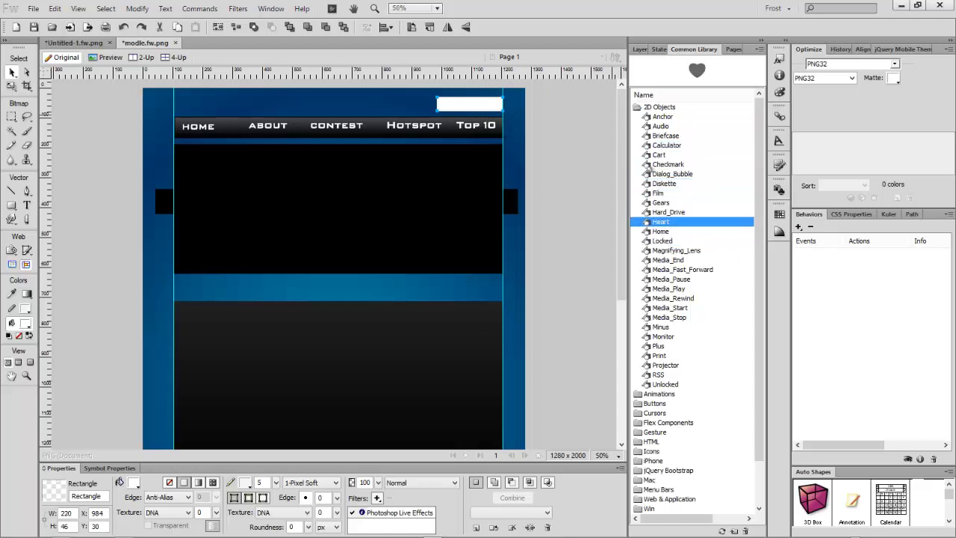
{"action": "key", "text": "Up"}
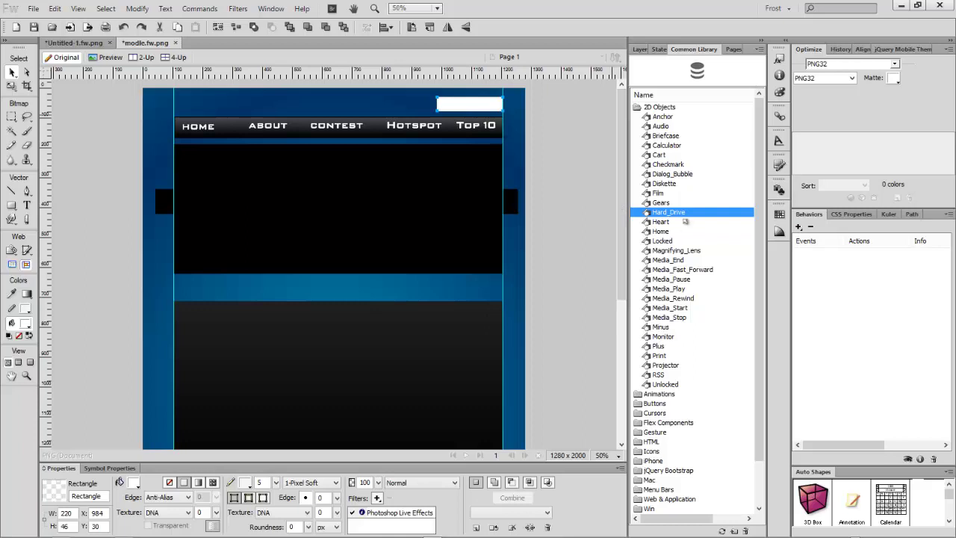
{"action": "left_click_drag", "start_coordinate": [687, 215], "coordinate": [398, 217]}
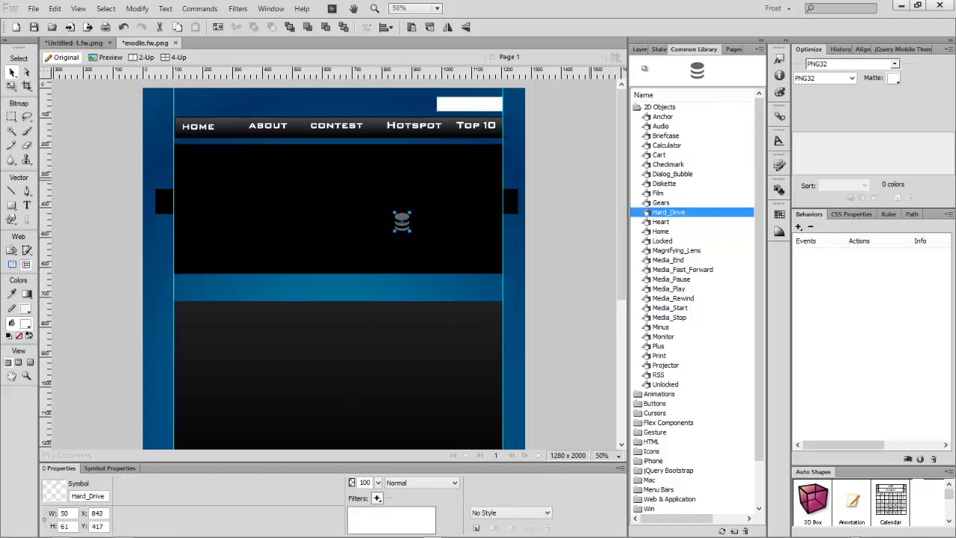
Step: Try the yellow Style 10 and red Style 22 from web20styles on the Hard_Drive symbol, and apply the pale Style 19
{"action": "left_click", "coordinate": [640, 49]}
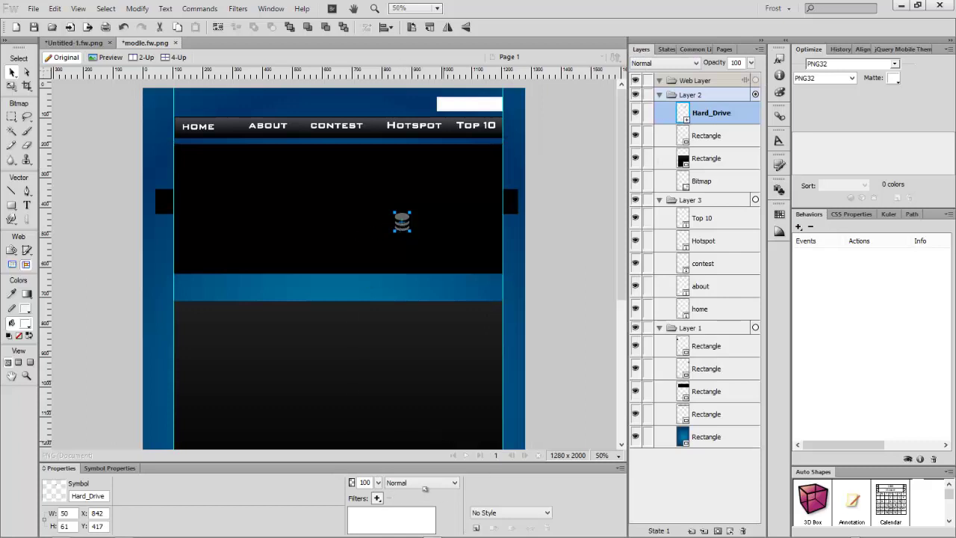
{"action": "left_click", "coordinate": [508, 513]}
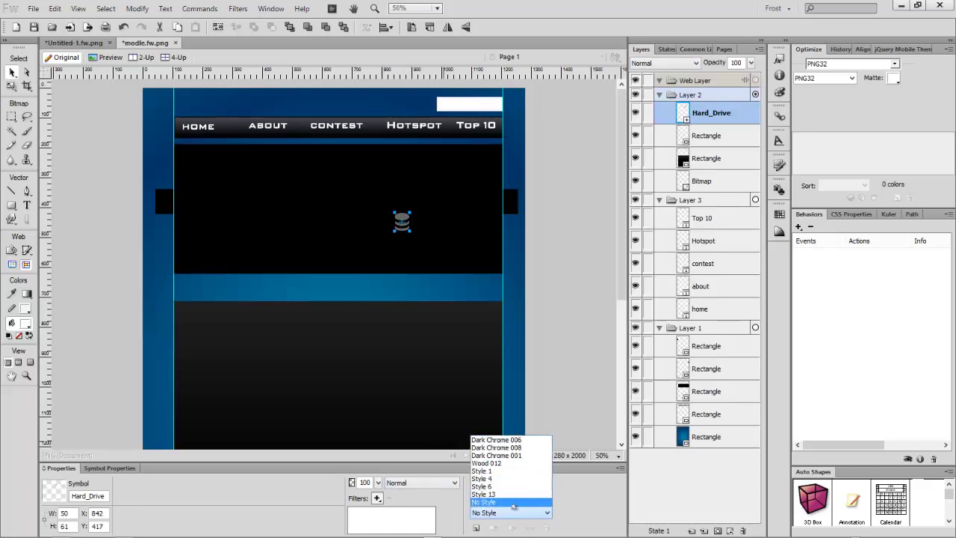
{"action": "left_click", "coordinate": [570, 502]}
{"action": "left_click", "coordinate": [779, 58]}
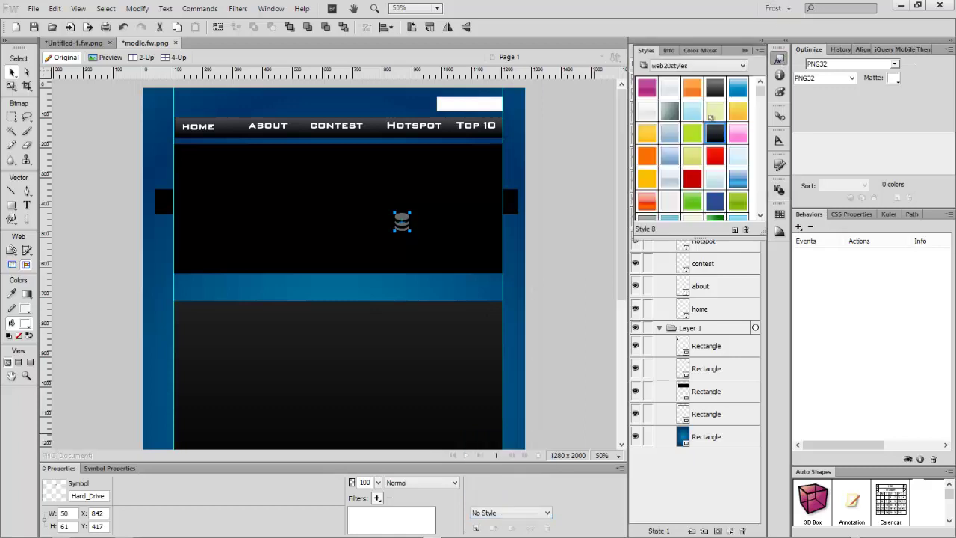
{"action": "left_click", "coordinate": [647, 133]}
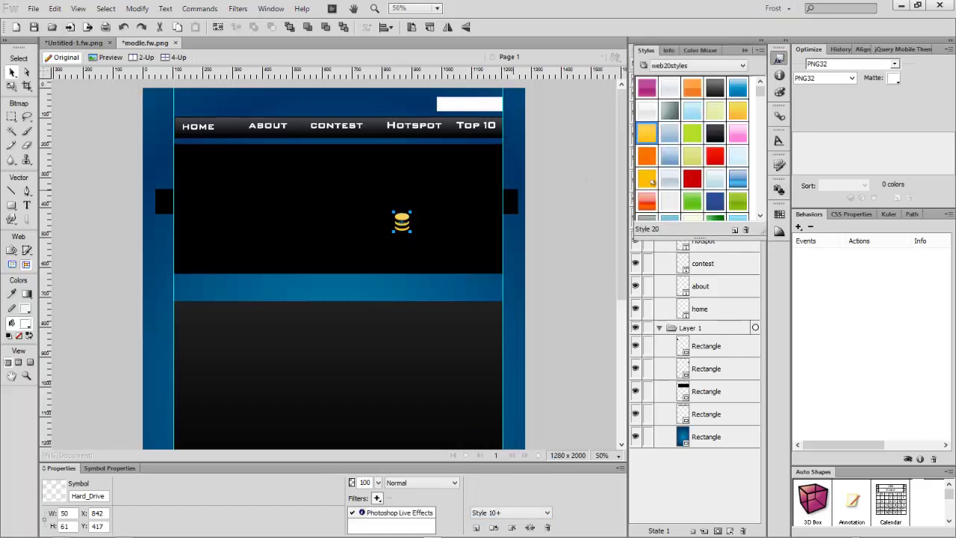
{"action": "left_click", "coordinate": [672, 181]}
{"action": "left_click", "coordinate": [693, 181]}
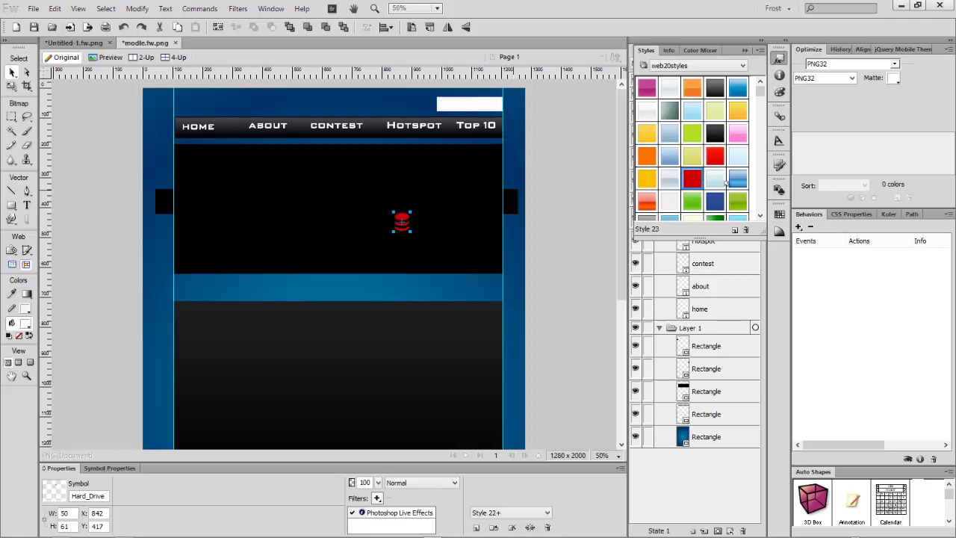
{"action": "left_click", "coordinate": [718, 182]}
{"action": "left_click", "coordinate": [743, 159]}
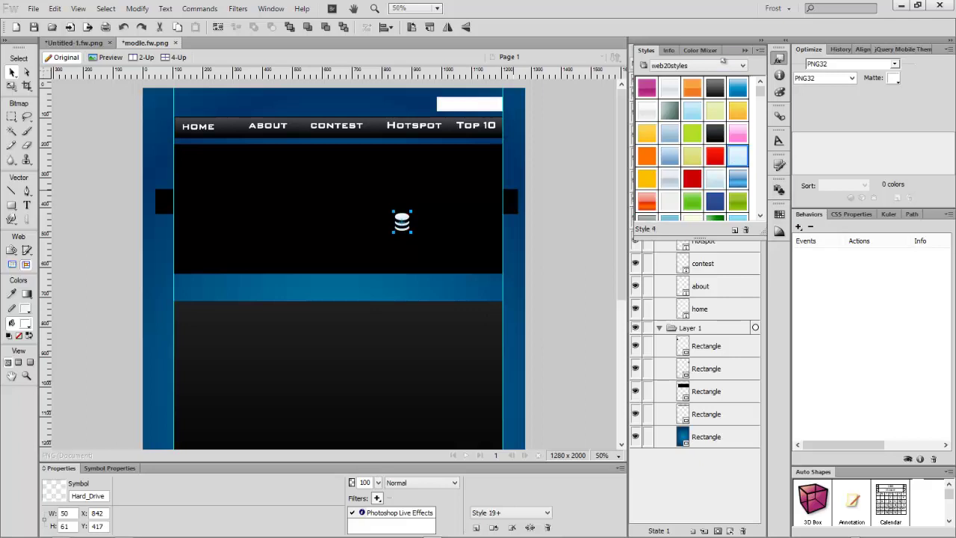
{"action": "left_click", "coordinate": [745, 50]}
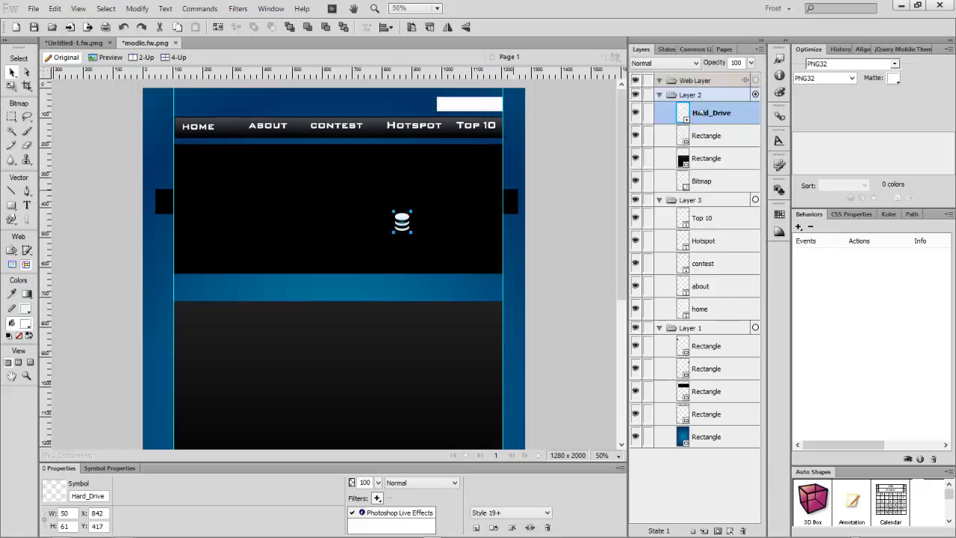
Step: Browse the Common Library's Buttons and place the Dark Polygon button on the black banner at about X 477, Y 349
{"action": "left_click", "coordinate": [694, 49]}
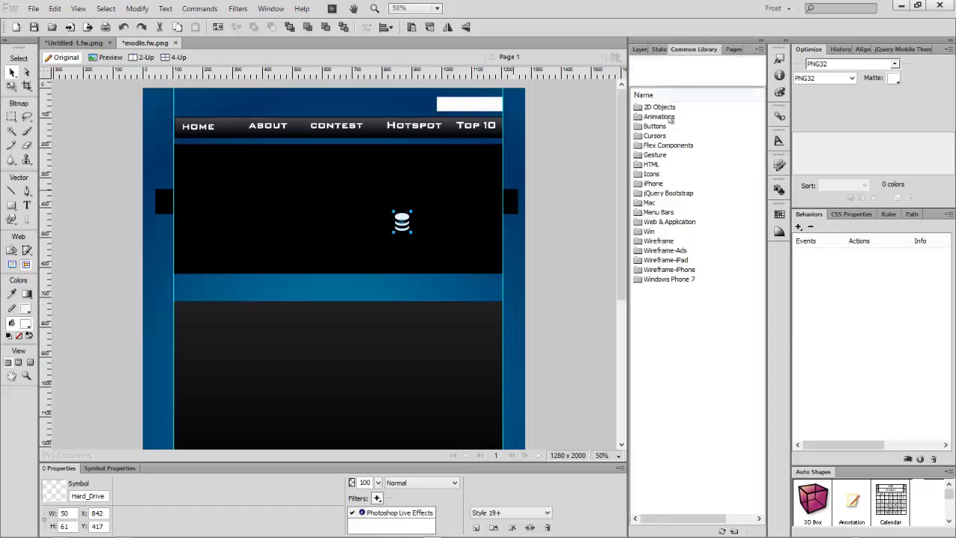
{"action": "double_click", "coordinate": [660, 127]}
{"action": "key", "text": "Up"}
{"action": "key", "text": "Up"}
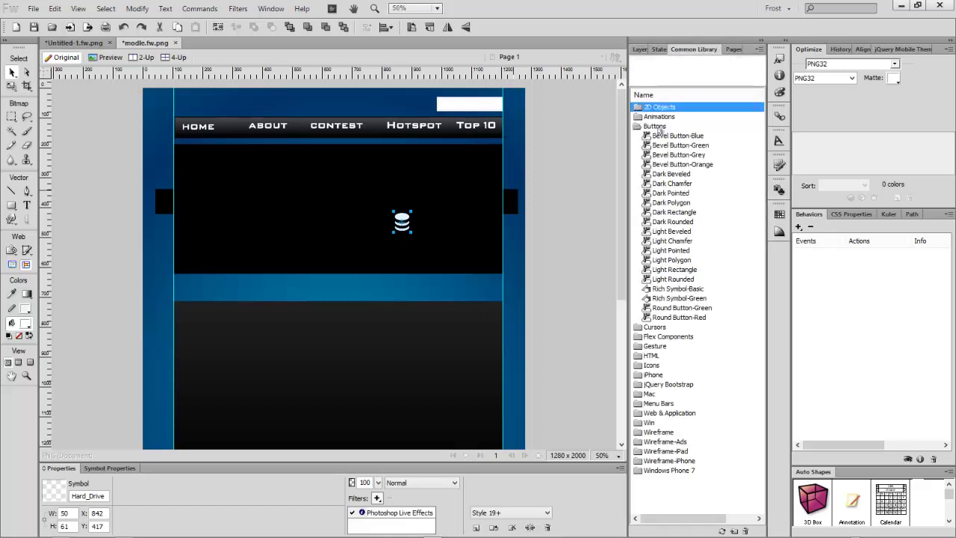
{"action": "key", "text": "Down"}
{"action": "key", "text": "Down"}
{"action": "key", "text": "Down"}
{"action": "key", "text": "Down"}
{"action": "key", "text": "Down"}
{"action": "key", "text": "Down"}
{"action": "key", "text": "Down"}
{"action": "key", "text": "Down"}
{"action": "key", "text": "Down"}
{"action": "key", "text": "Down"}
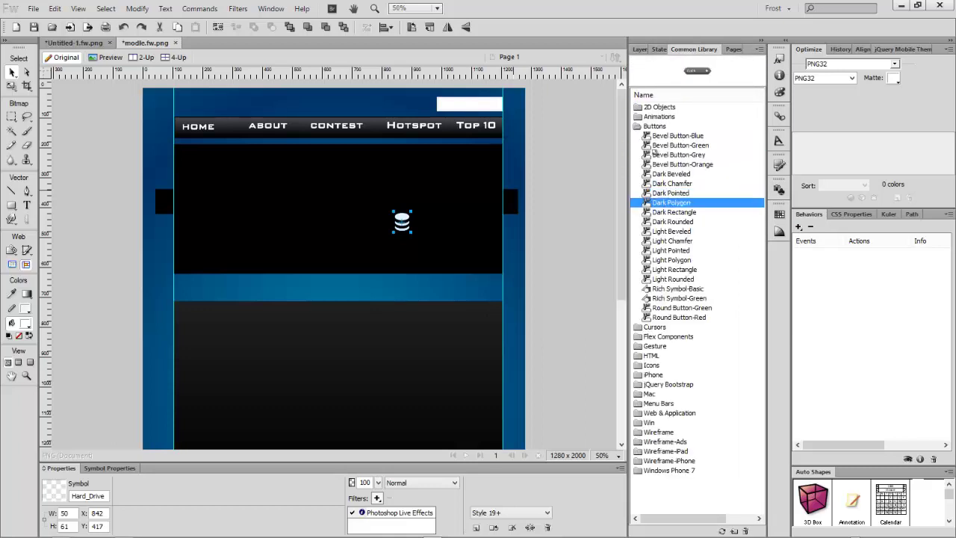
{"action": "left_click_drag", "start_coordinate": [673, 205], "coordinate": [309, 199]}
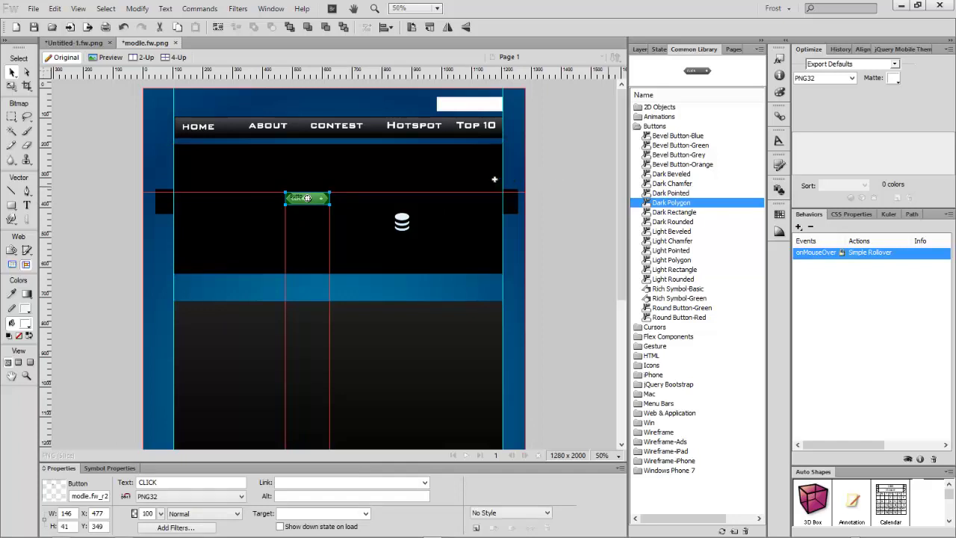
Step: Preview the page with the new button in the browser, close that preview tab and return to the modle.fw.png document
{"action": "key", "text": "F12"}
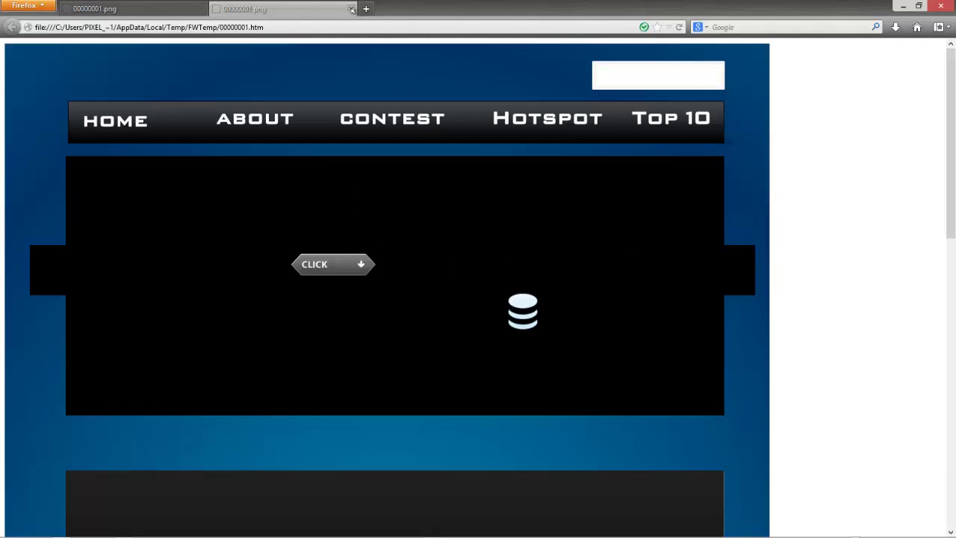
{"action": "left_click", "coordinate": [351, 8]}
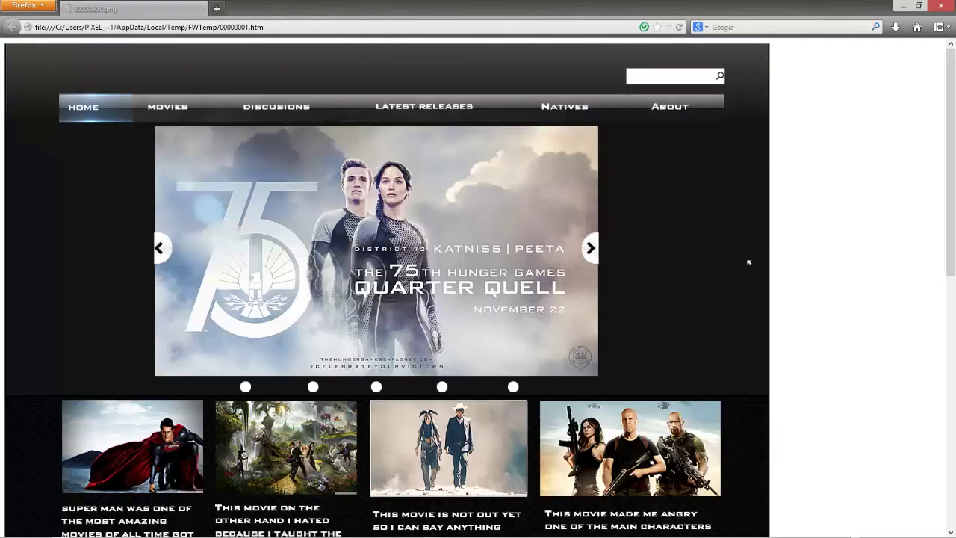
{"action": "left_click", "coordinate": [903, 6]}
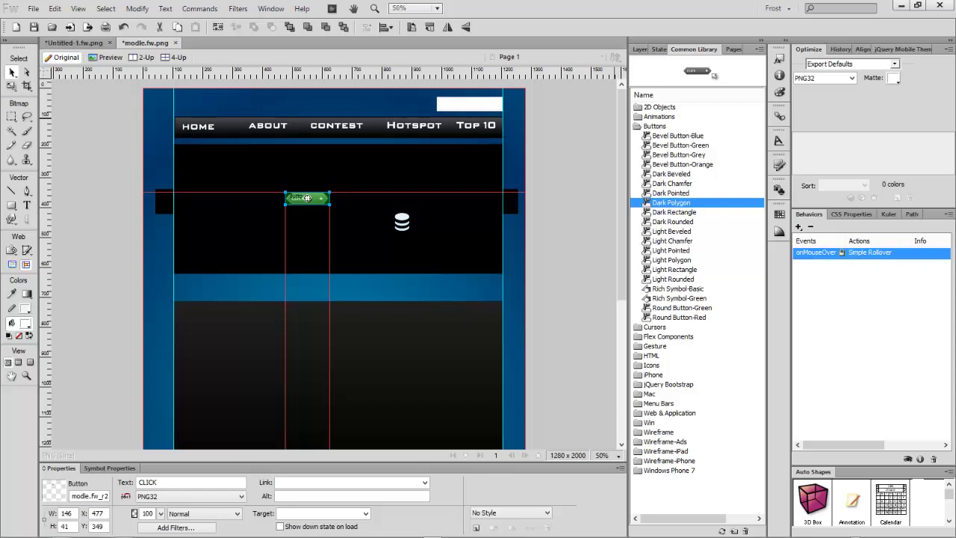
{"action": "mouse_move", "coordinate": [686, 532]}
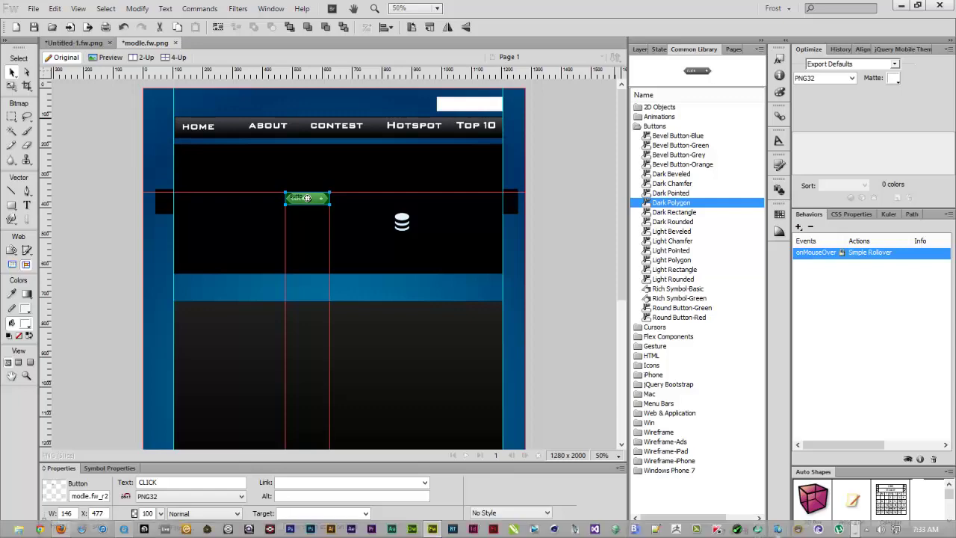